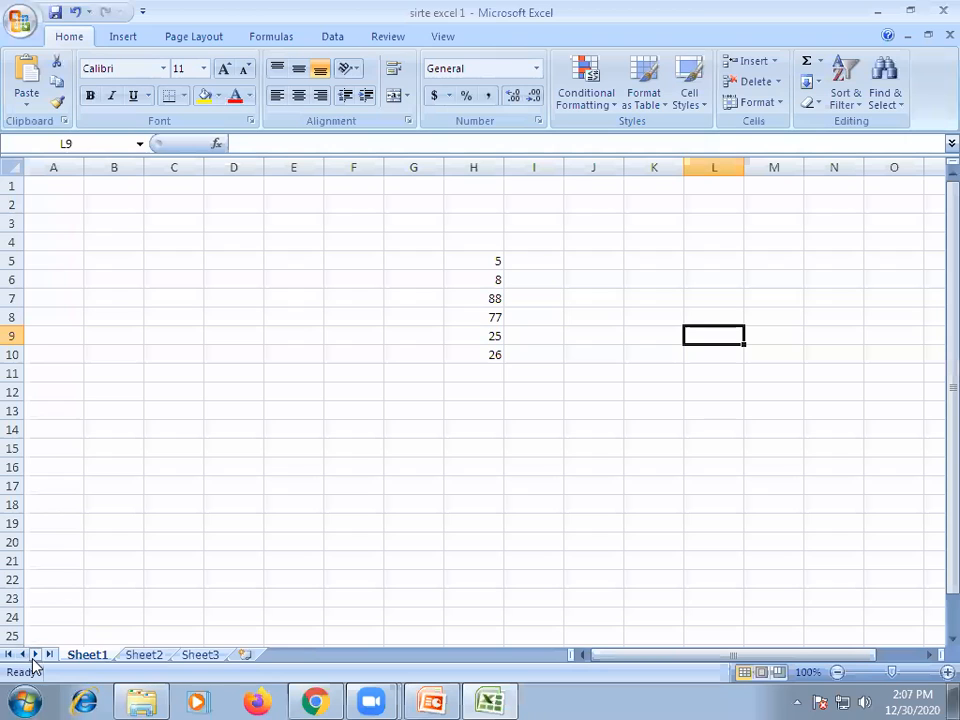
# Look through the workbook's three existing worksheets, Sheet1, Sheet2 and Sheet3, comparing their contents
pyautogui.click(140, 656)
pyautogui.click(208, 656)
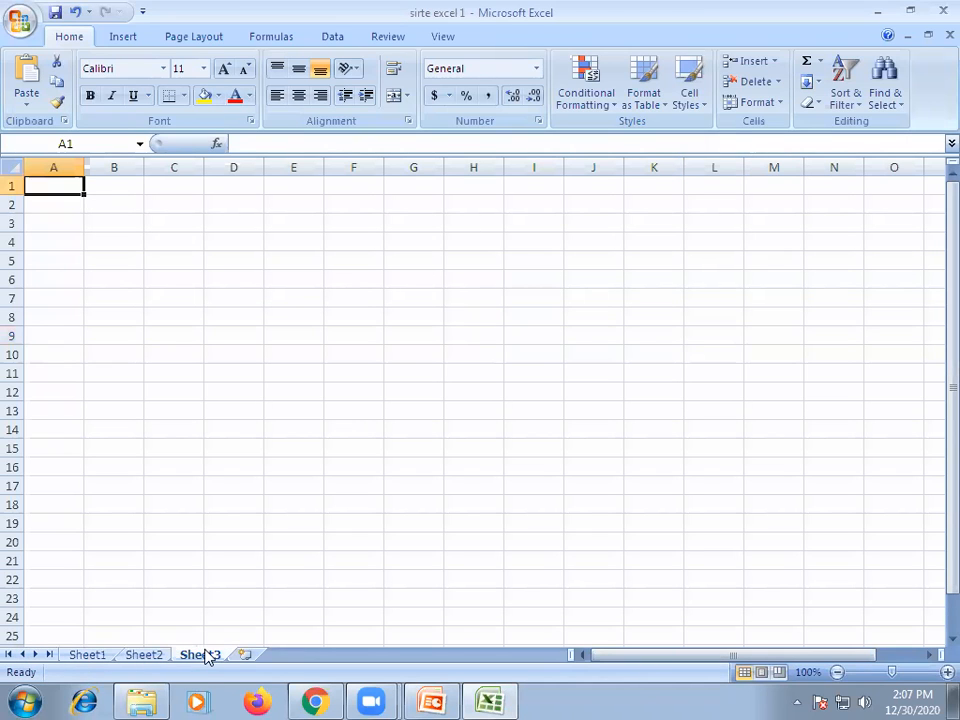
pyautogui.click(90, 658)
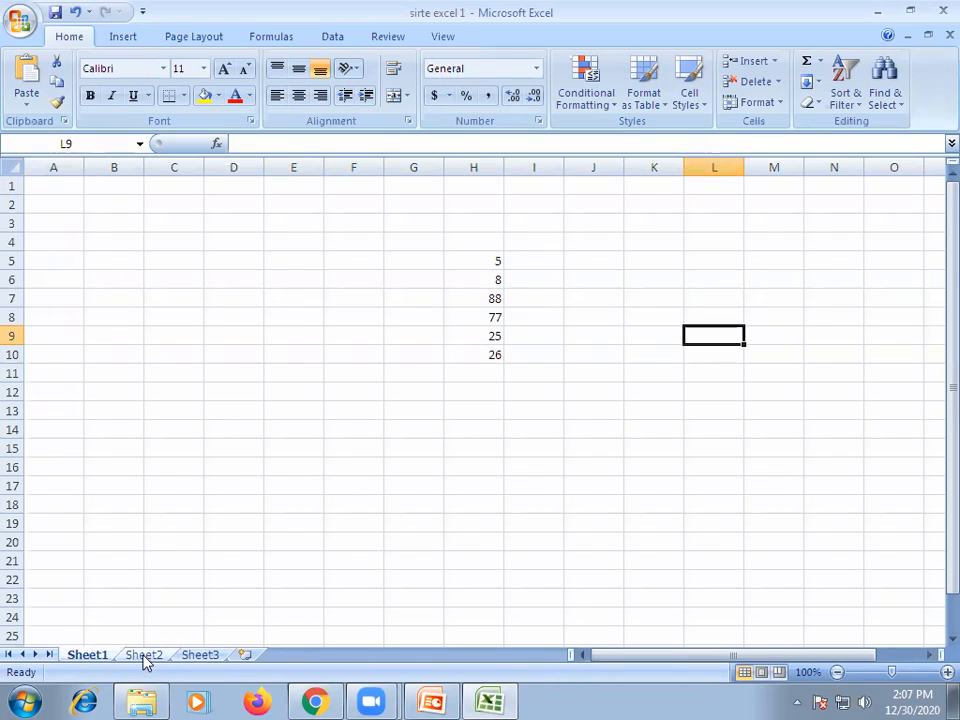
pyautogui.click(145, 660)
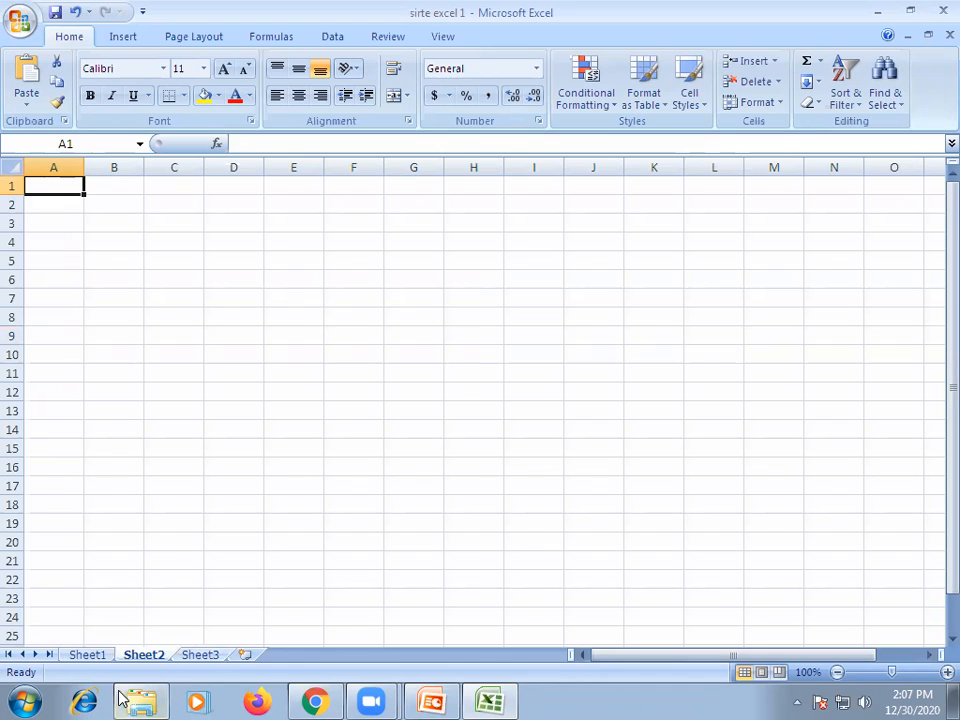
pyautogui.click(92, 658)
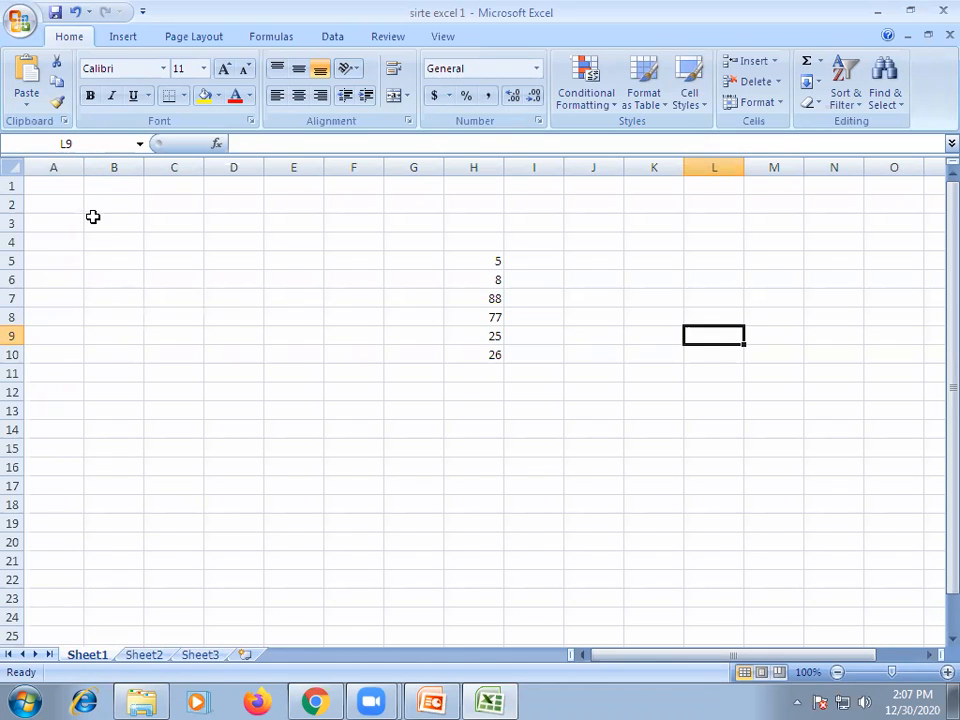
pyautogui.click(148, 658)
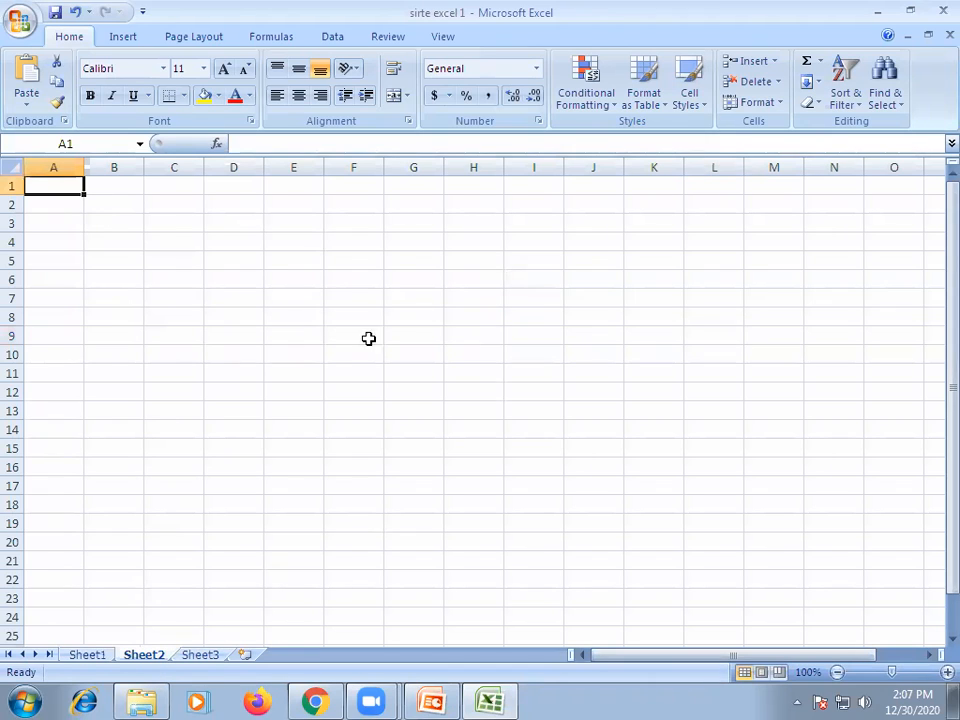
pyautogui.click(208, 657)
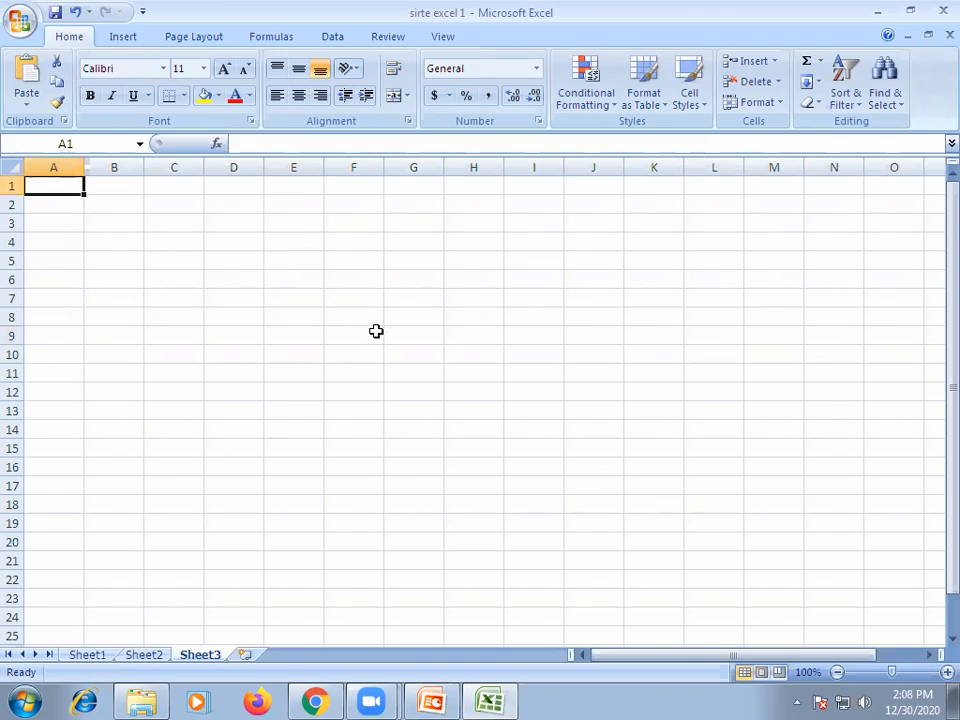
# Add five new blank worksheets after Sheet3 and return to Sheet1
pyautogui.click(244, 655)
pyautogui.click(300, 656)
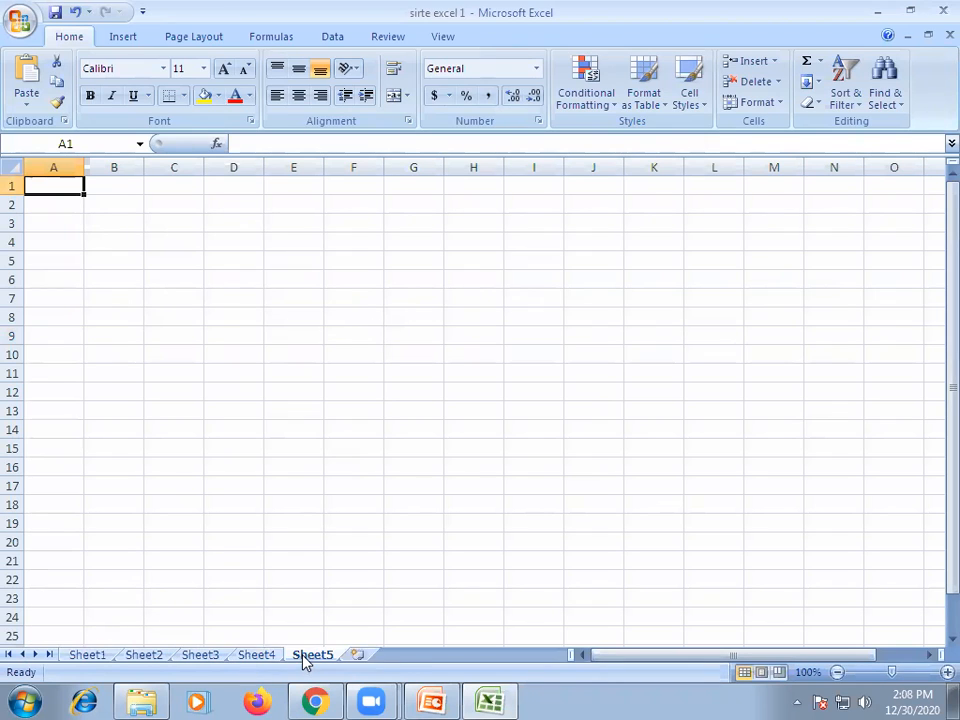
pyautogui.click(355, 656)
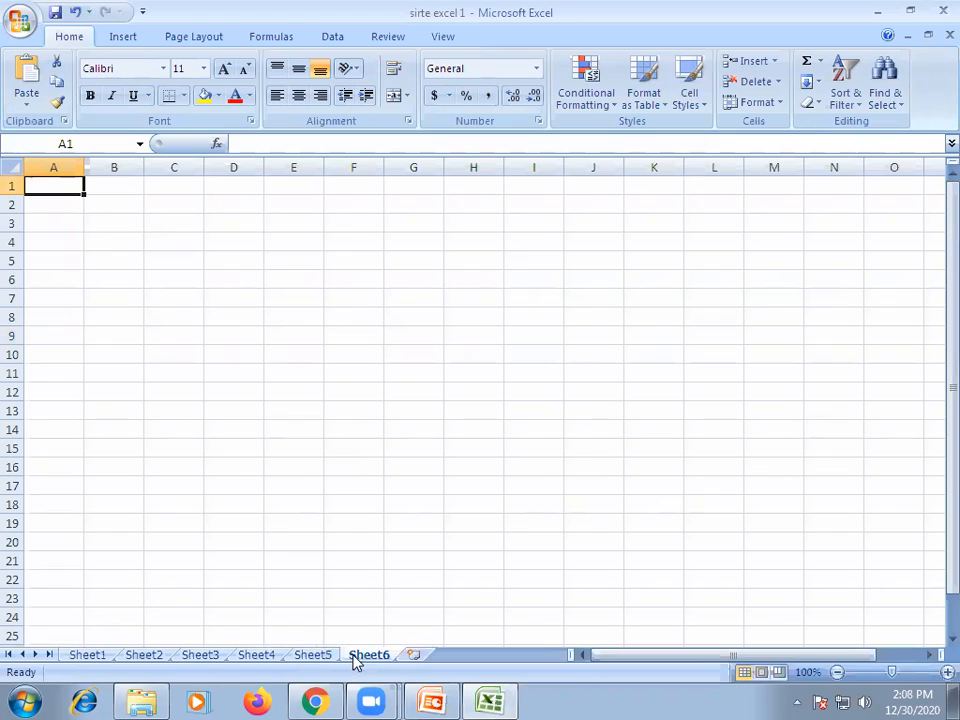
pyautogui.click(413, 656)
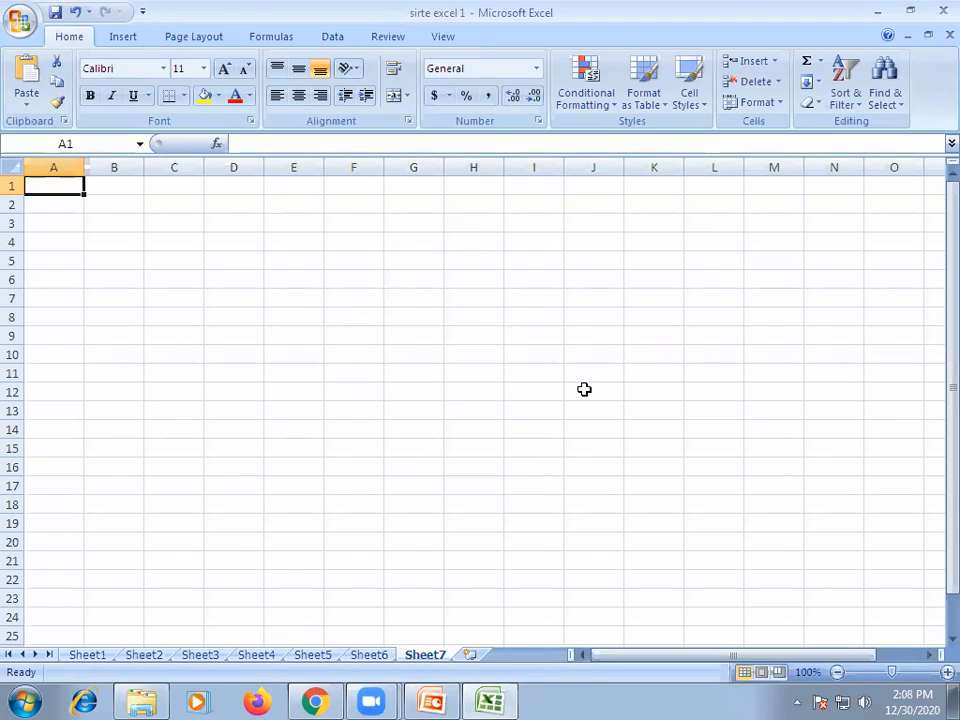
pyautogui.click(469, 655)
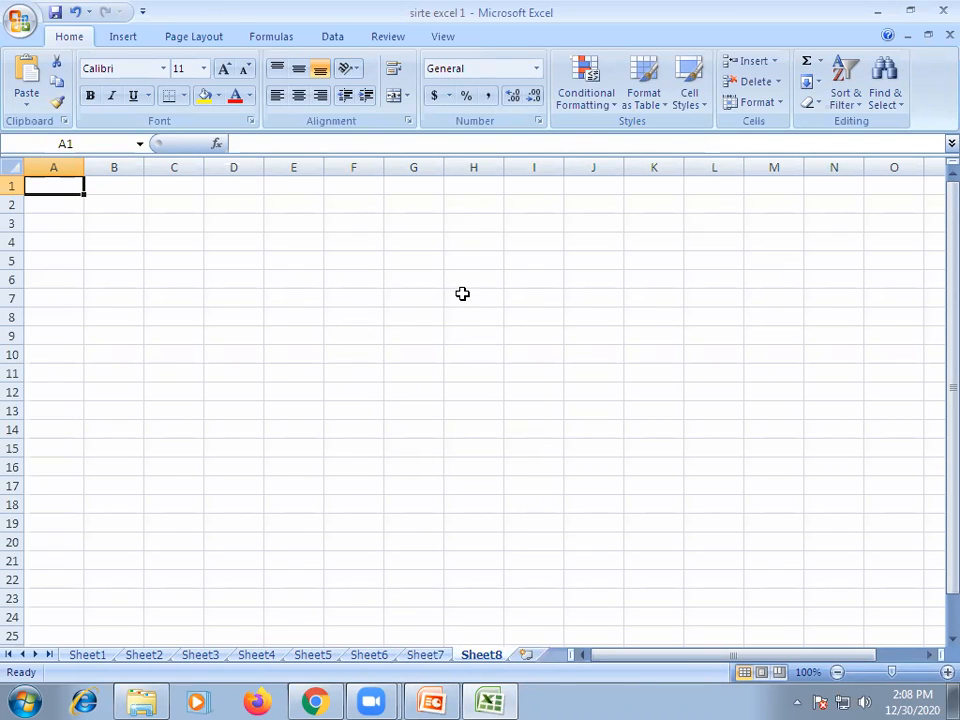
pyautogui.click(87, 655)
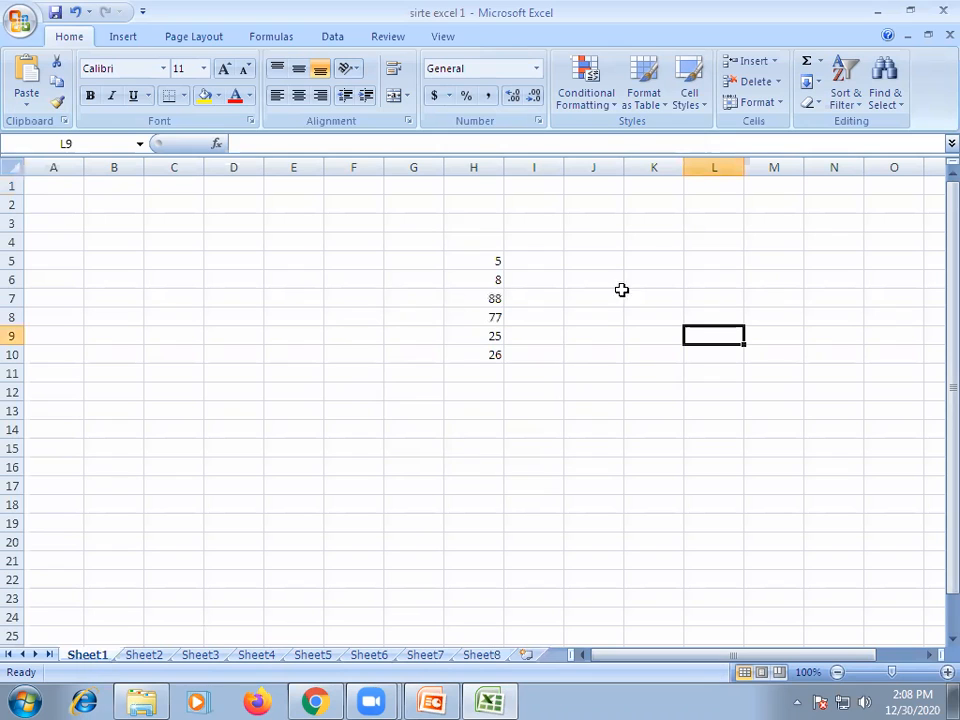
pyautogui.moveTo(483, 260); pyautogui.dragTo(483, 279)
pyautogui.click(596, 300)
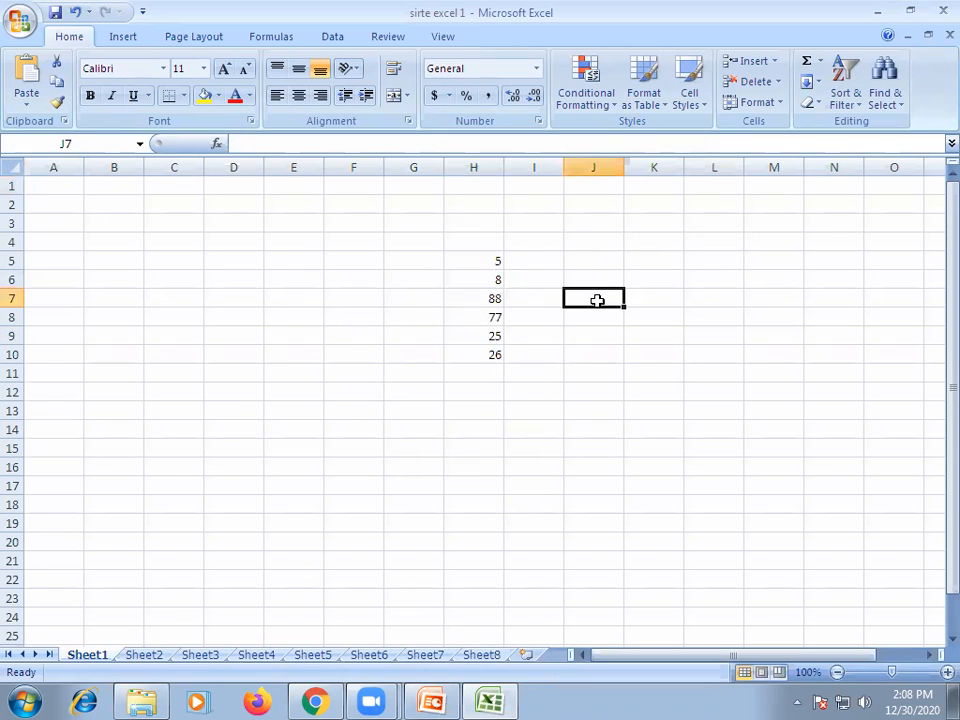
pyautogui.click(479, 260)
pyautogui.moveTo(479, 260); pyautogui.dragTo(480, 358)
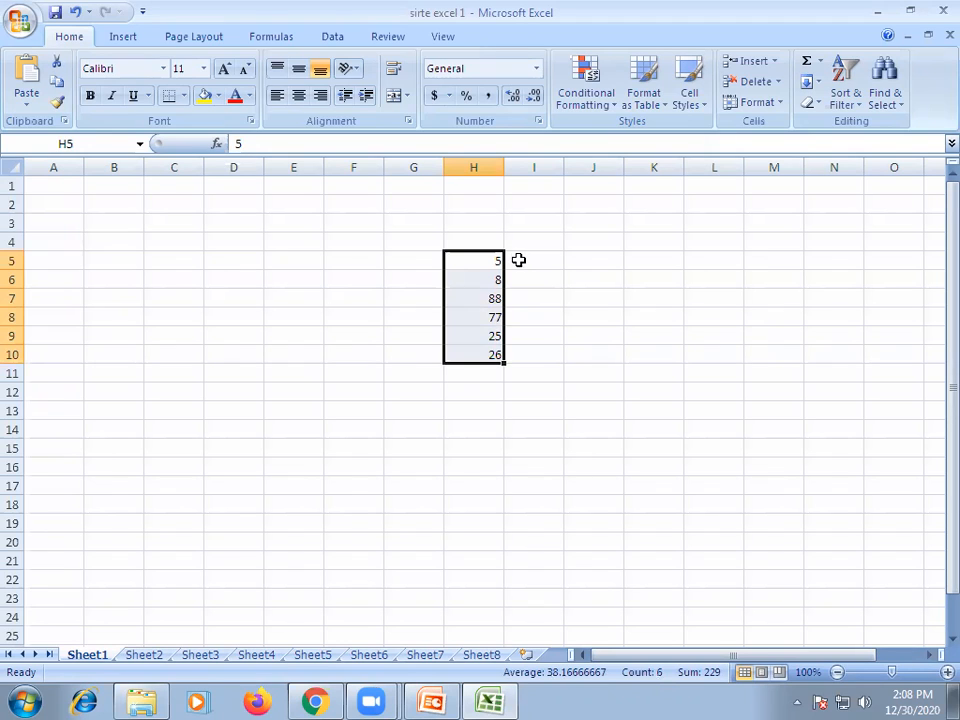
pyautogui.click(616, 293)
pyautogui.moveTo(491, 256); pyautogui.dragTo(487, 346)
pyautogui.click(596, 414)
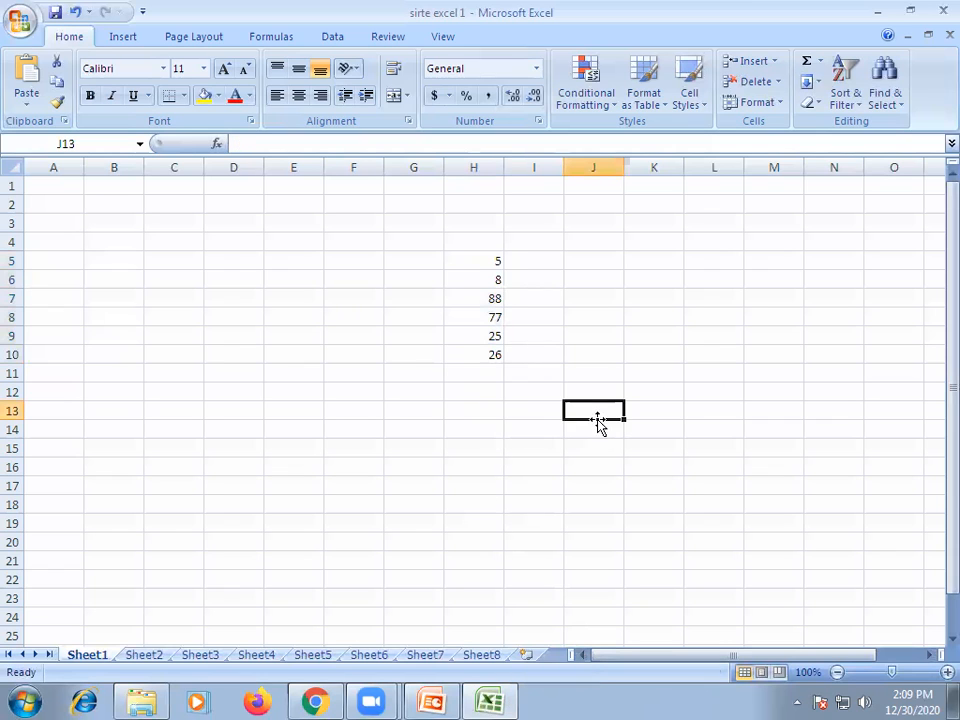
pyautogui.click(481, 375)
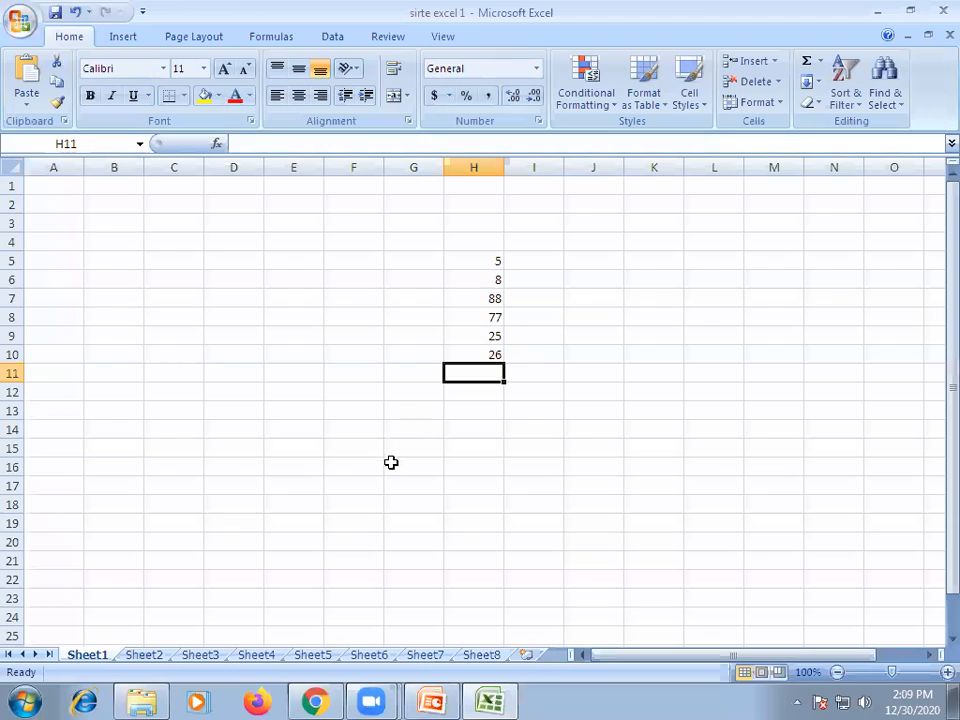
pyautogui.click(646, 354)
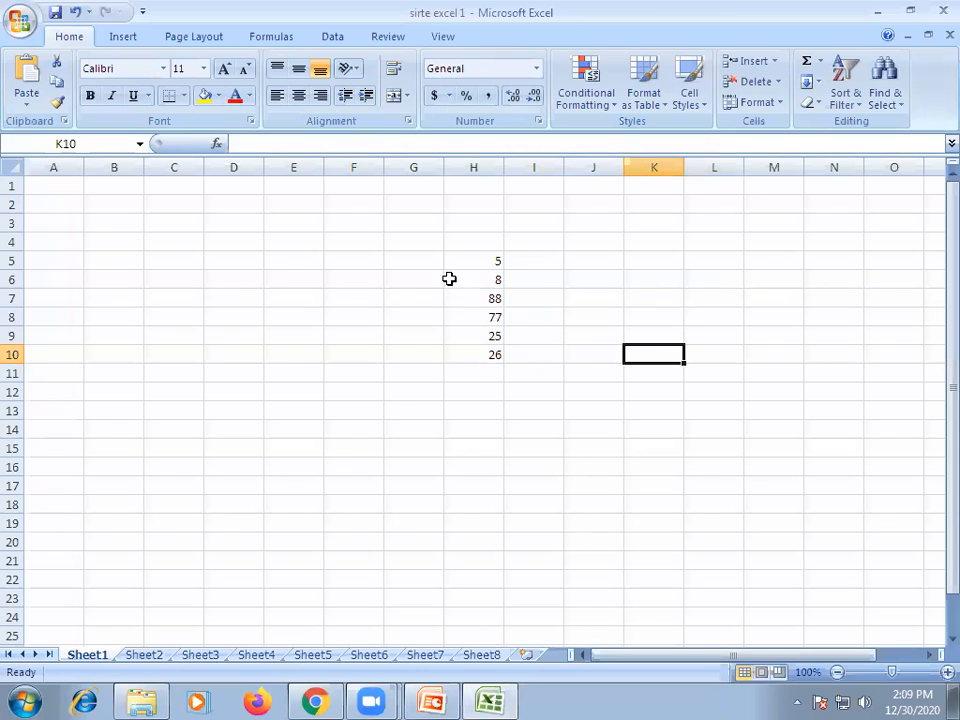
# Total the numbers in H5:H10 with the AutoSum Sum function, placing the result in H11
pyautogui.moveTo(477, 261); pyautogui.dragTo(486, 360)
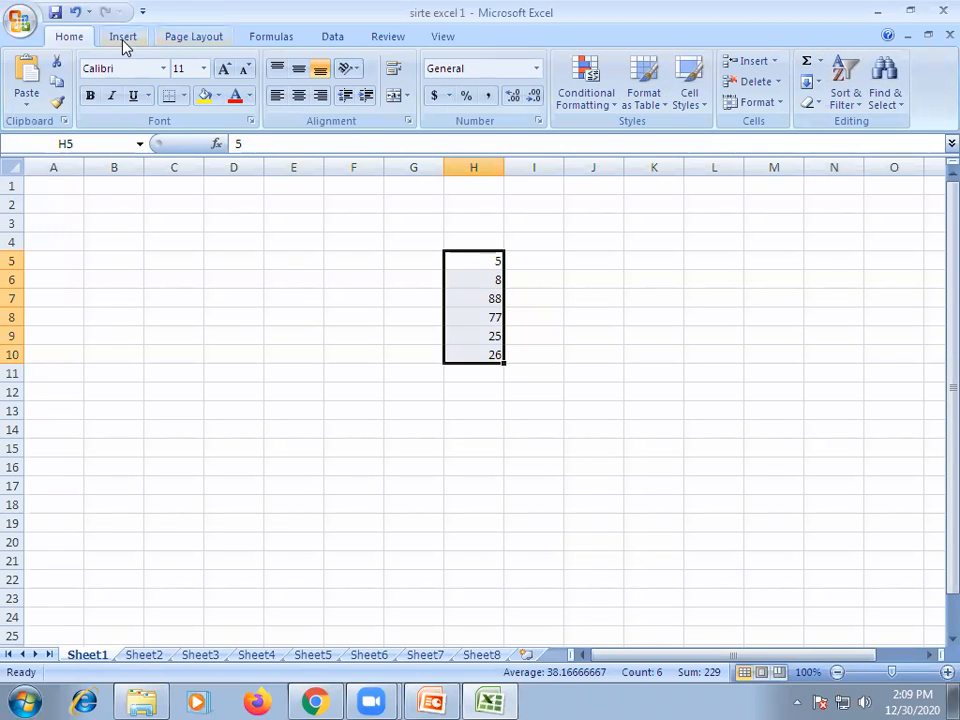
pyautogui.click(820, 63)
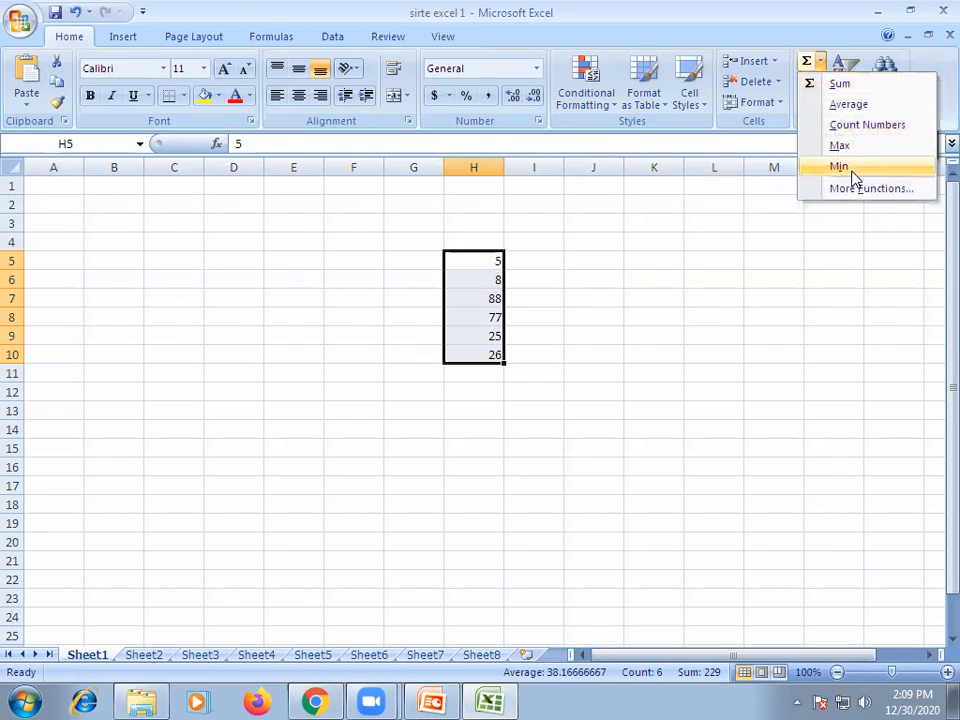
pyautogui.click(842, 86)
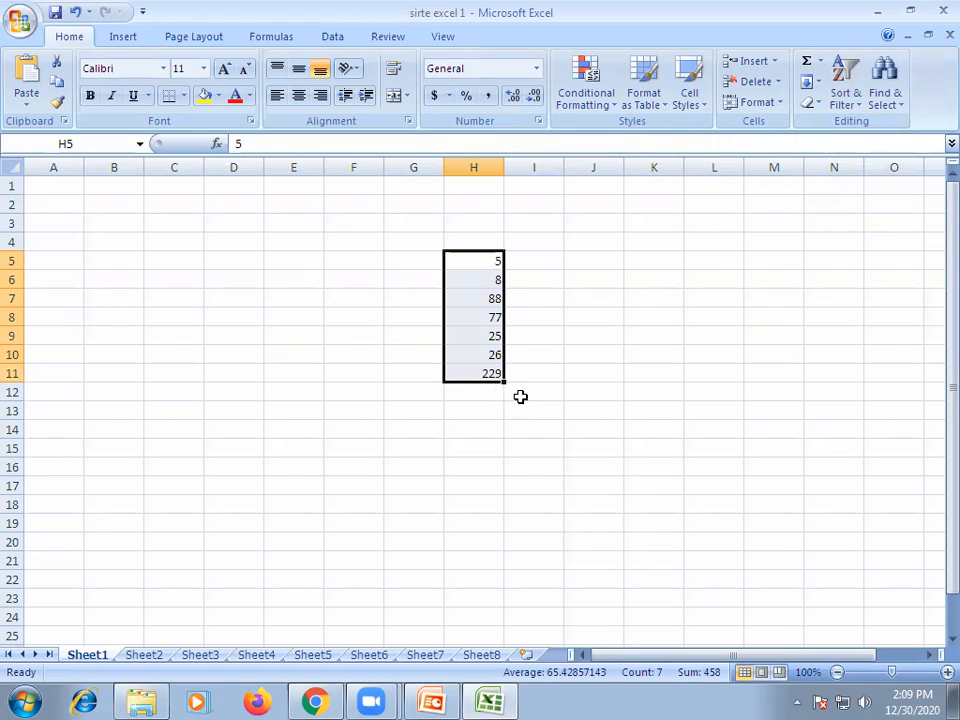
pyautogui.click(526, 395)
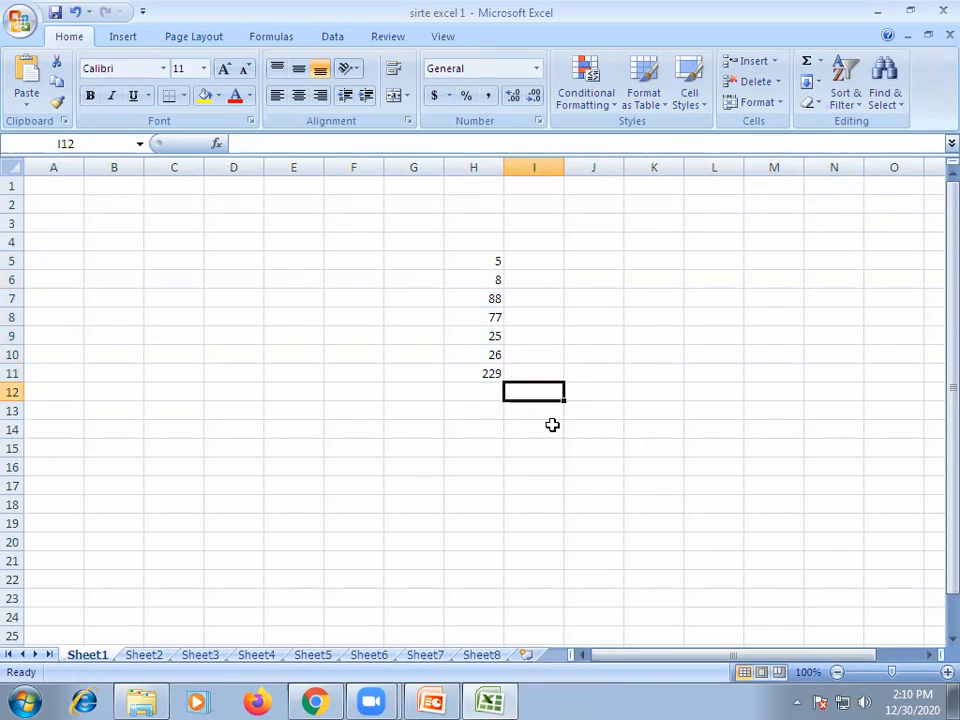
pyautogui.click(231, 261)
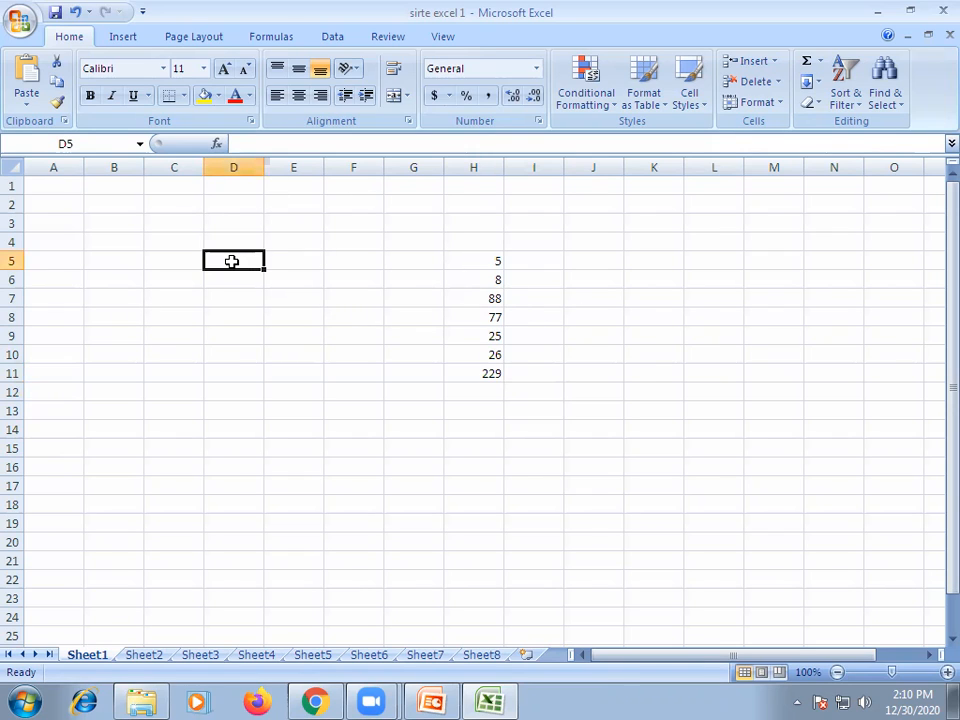
pyautogui.click(270, 141)
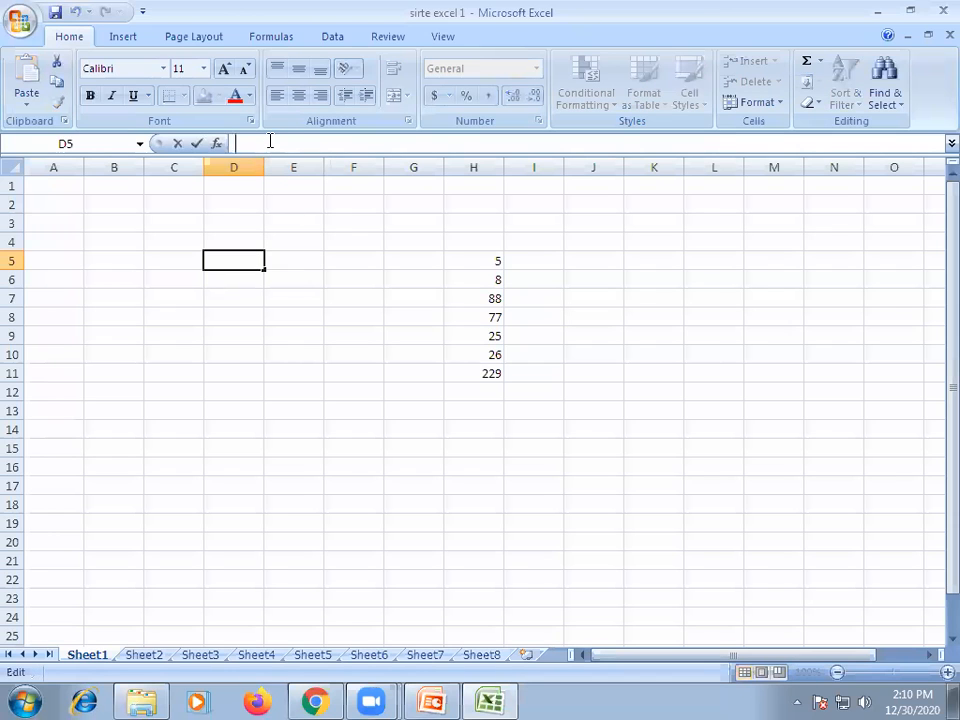
pyautogui.click(219, 373)
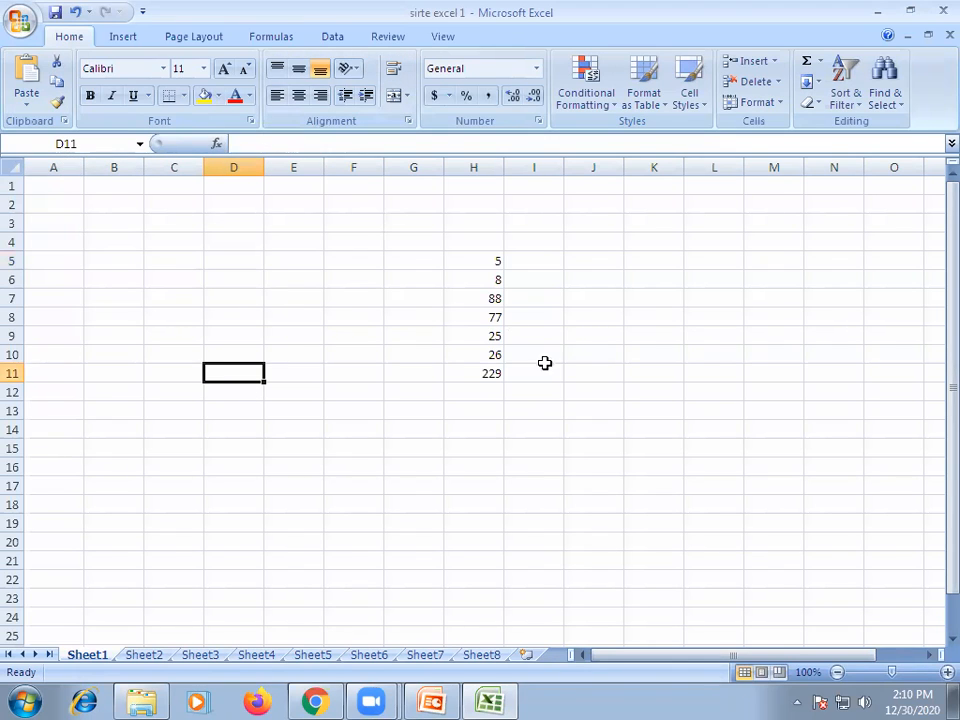
# Change the value in cell H6 to 66 by editing it in the formula bar
pyautogui.click(477, 259)
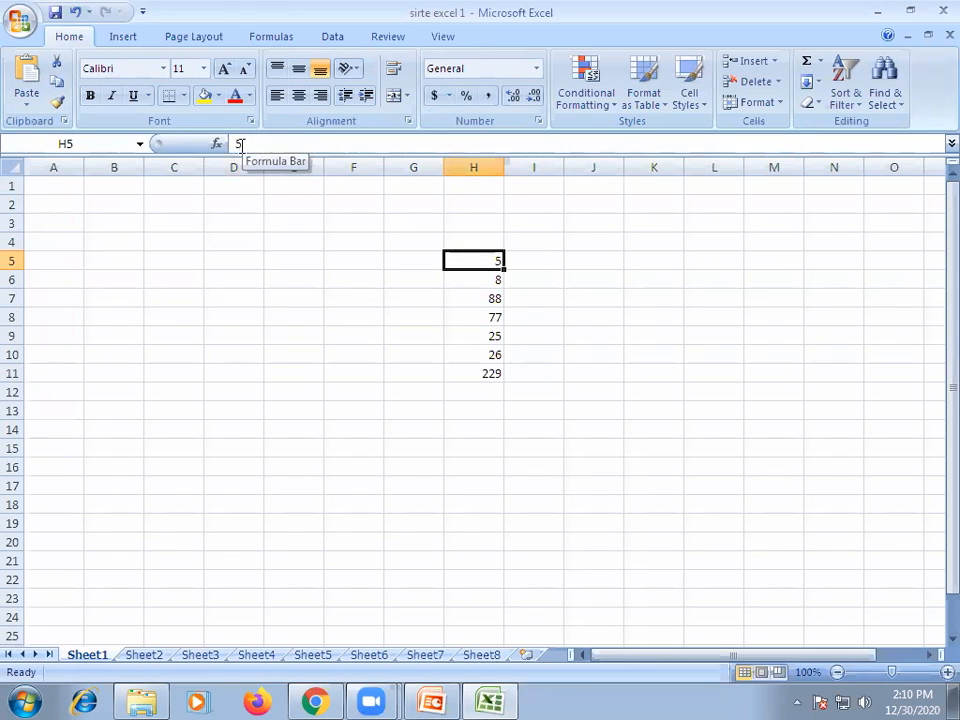
pyautogui.click(482, 280)
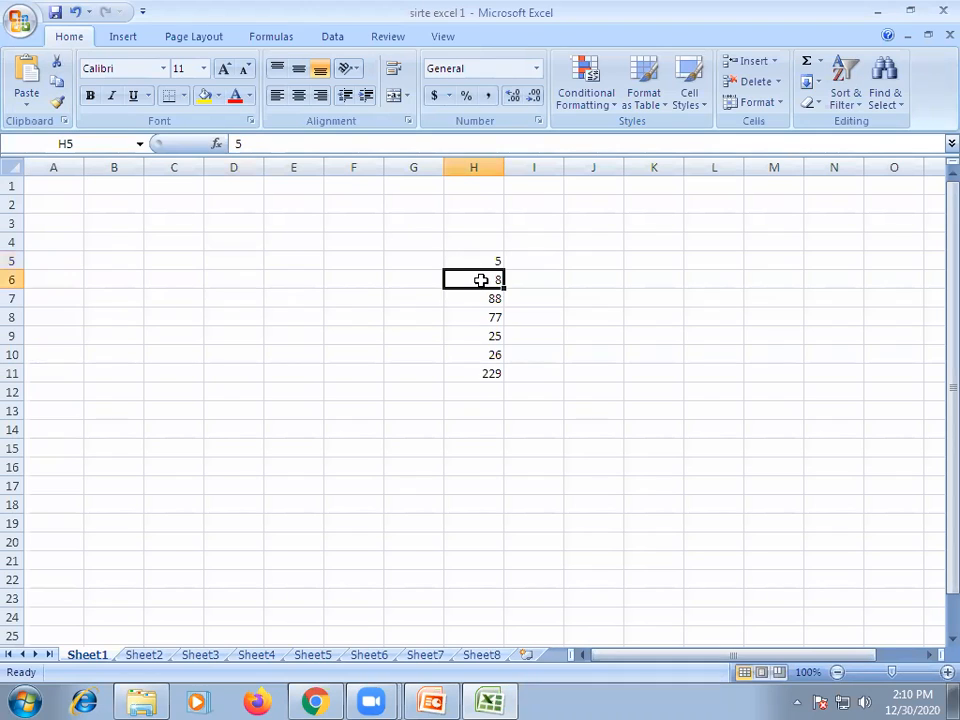
pyautogui.click(242, 145)
pyautogui.press('BackSpace')
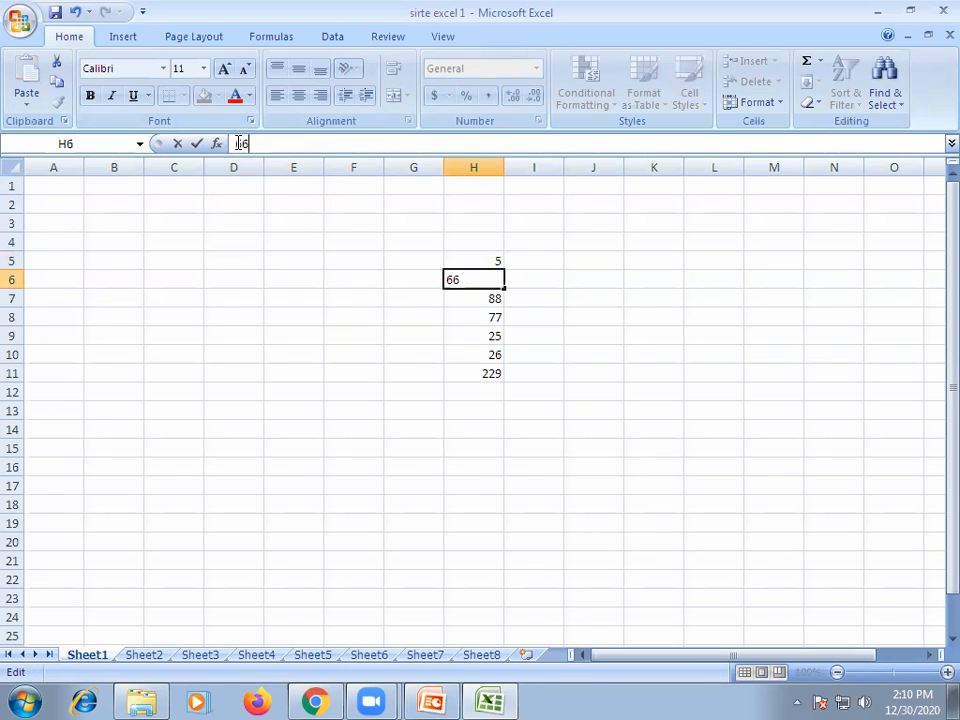
pyautogui.click(320, 335)
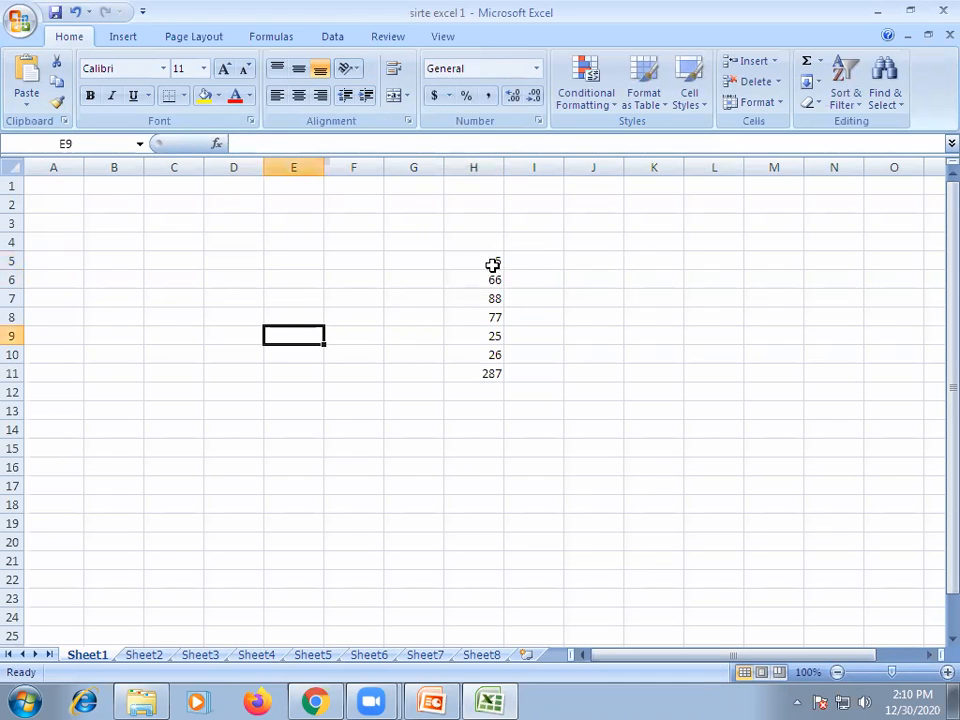
# Compare the formula bar contents of the total in H11 with those of the numbers in H5, H6 and H9
pyautogui.click(496, 374)
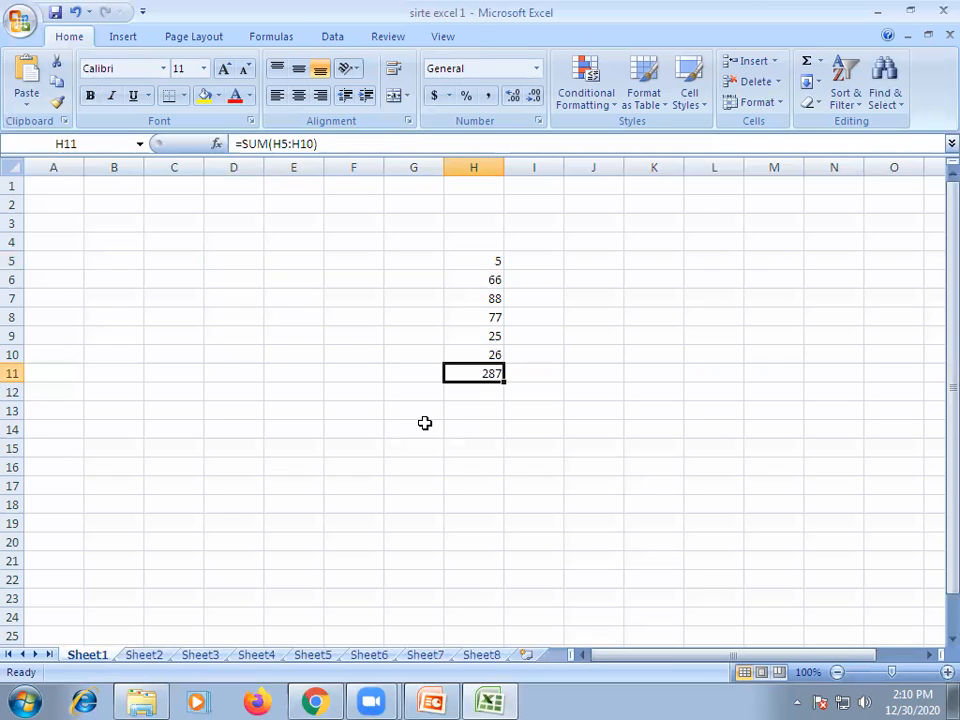
pyautogui.click(491, 257)
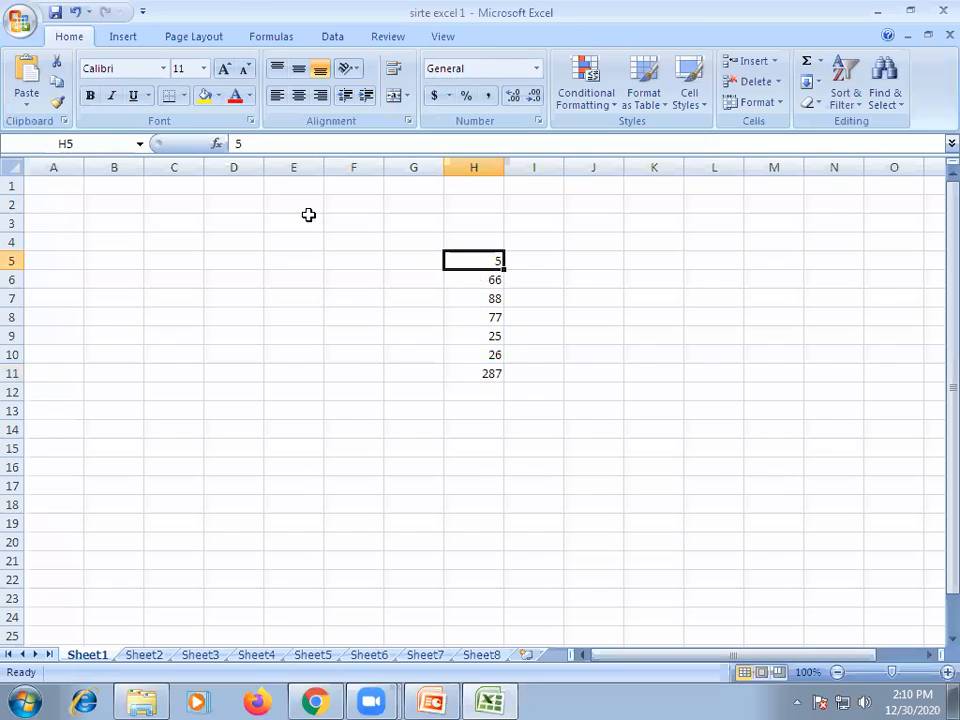
pyautogui.click(467, 282)
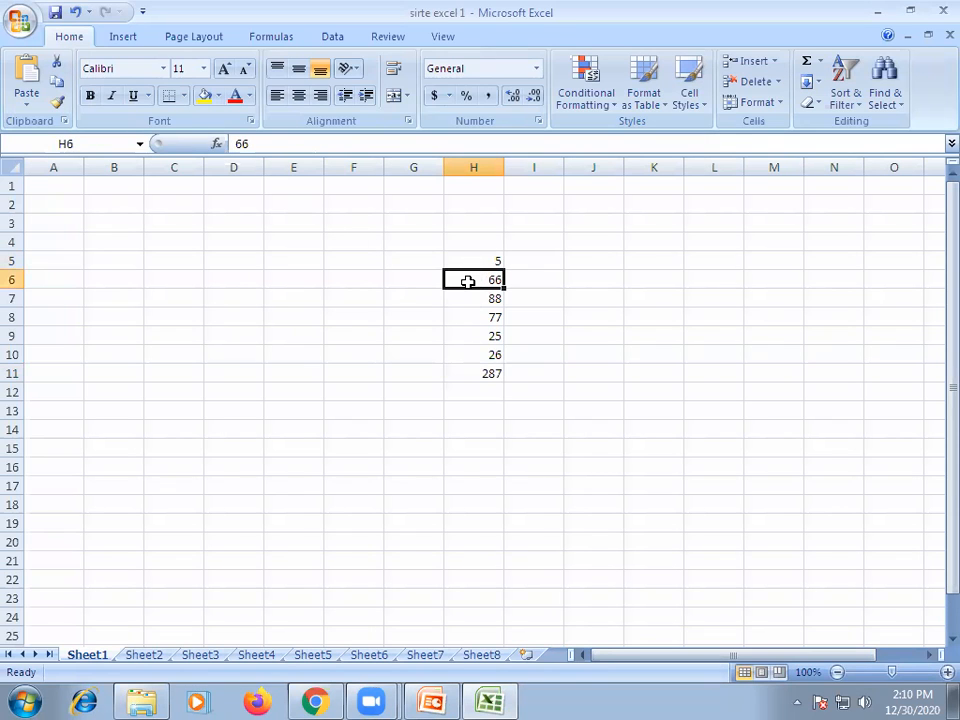
pyautogui.click(477, 334)
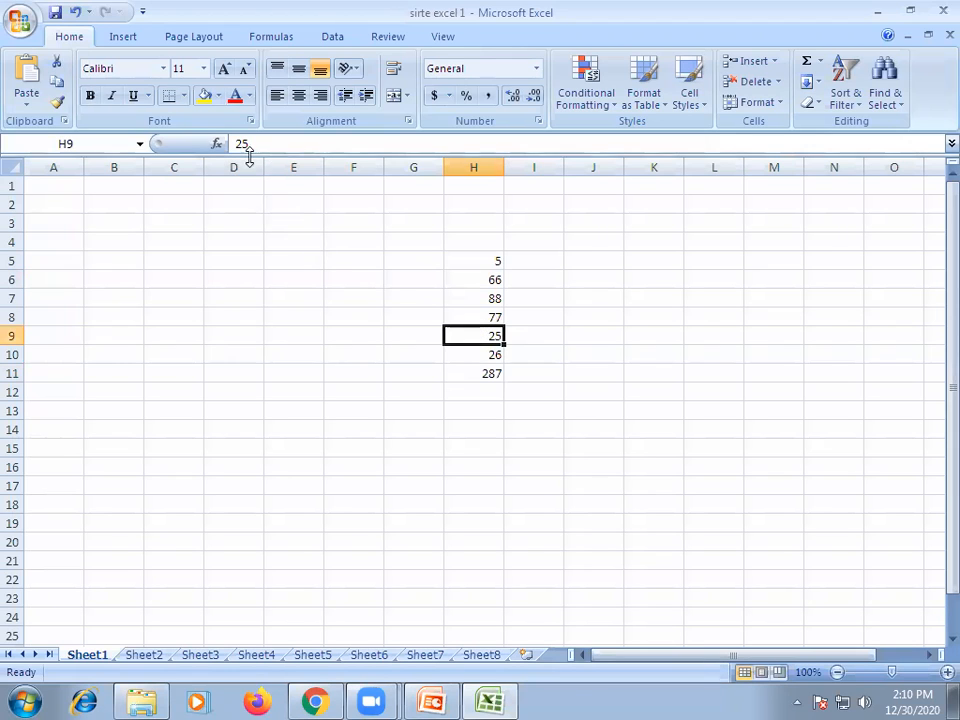
pyautogui.click(485, 377)
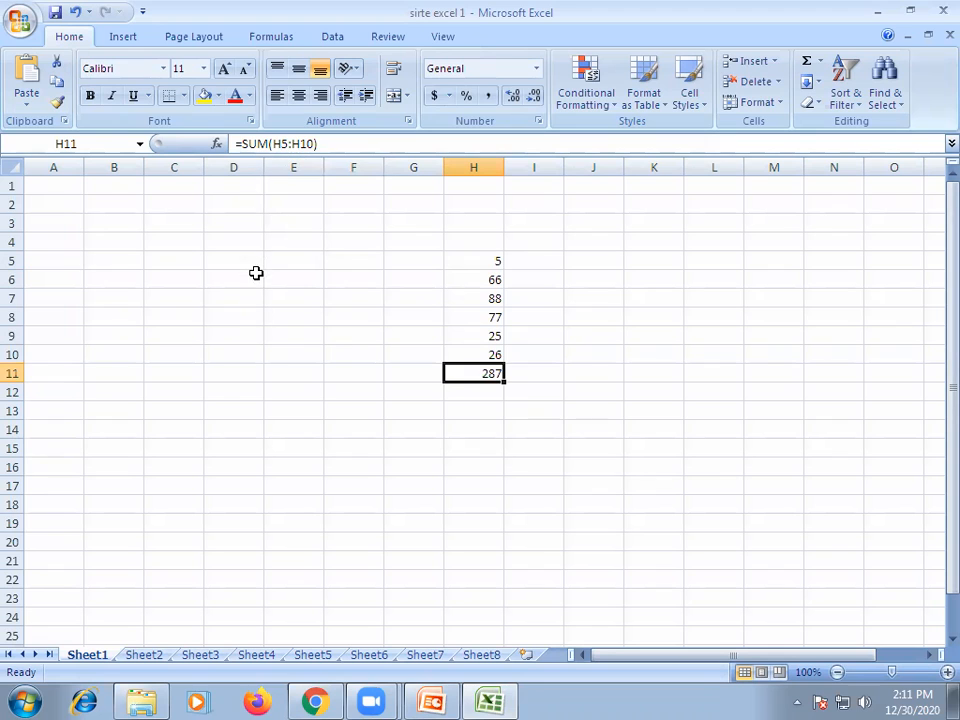
pyautogui.click(819, 62)
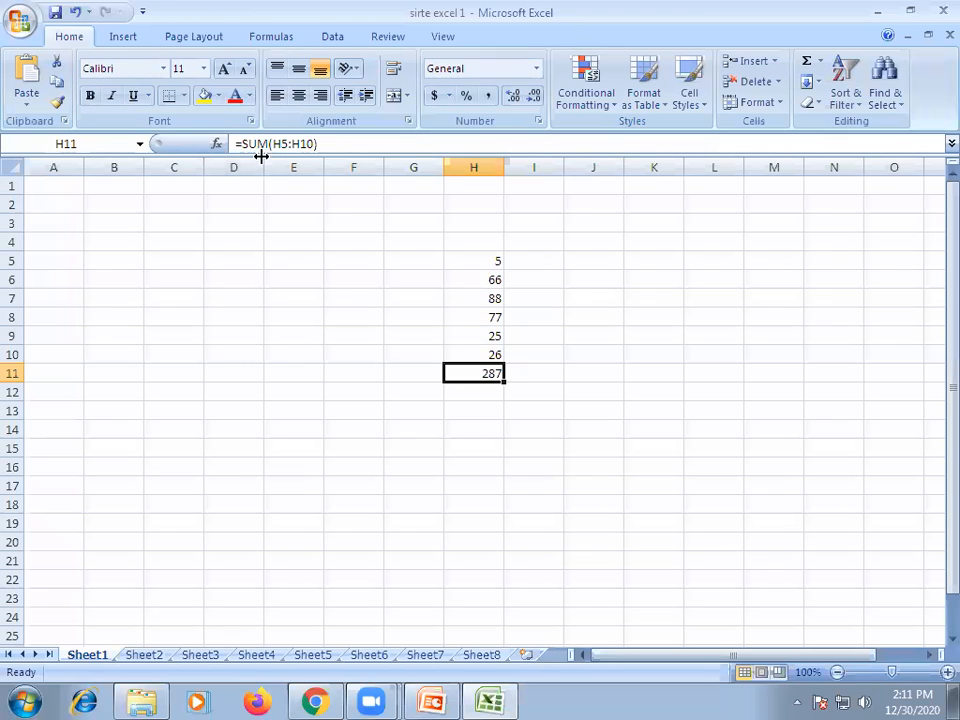
# Delete the SUM formula from cell H11 in the formula bar, leaving the cell empty
pyautogui.click(336, 143)
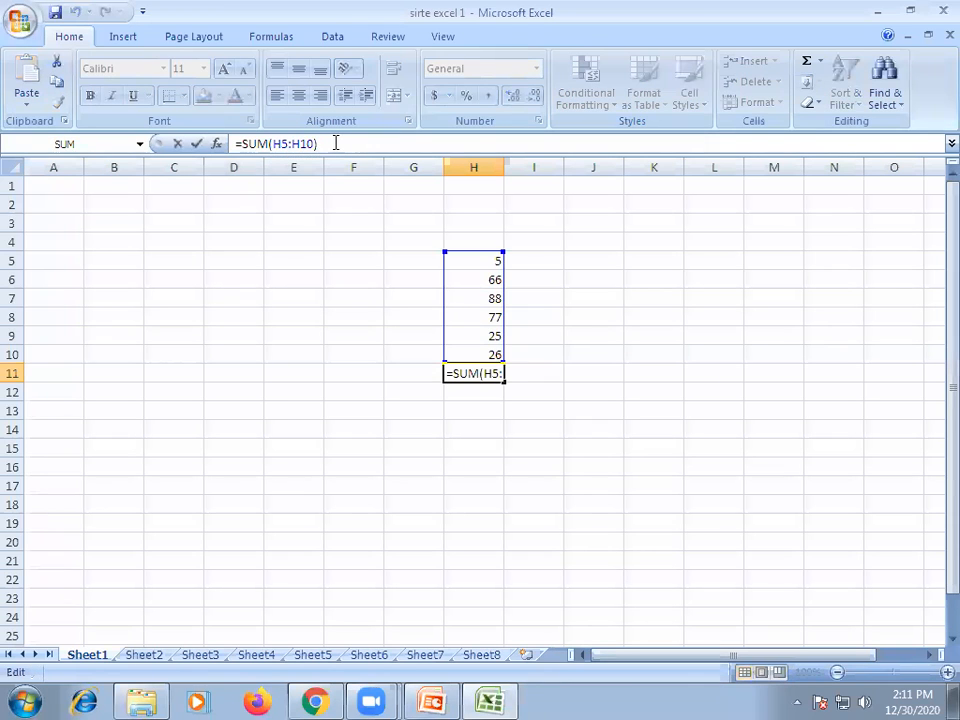
pyautogui.press('BackSpace')
pyautogui.press('BackSpace')
pyautogui.press('BackSpace')
pyautogui.press('BackSpace')
pyautogui.press('BackSpace')
pyautogui.press('BackSpace')
pyautogui.press('BackSpace')
pyautogui.press('BackSpace')
pyautogui.press('BackSpace')
pyautogui.press('BackSpace')
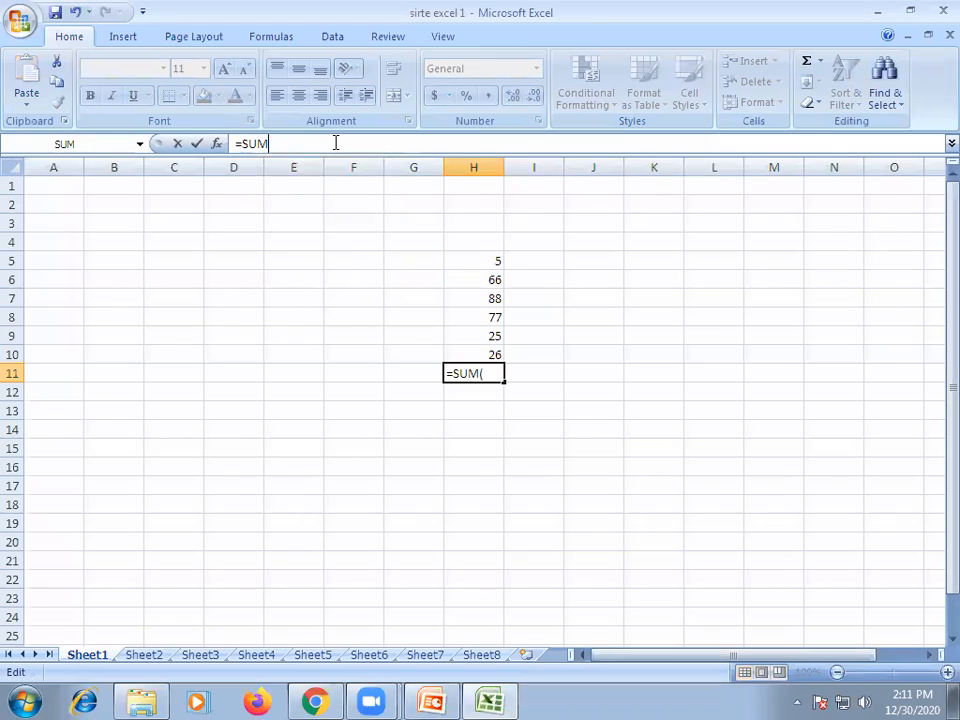
pyautogui.press('BackSpace')
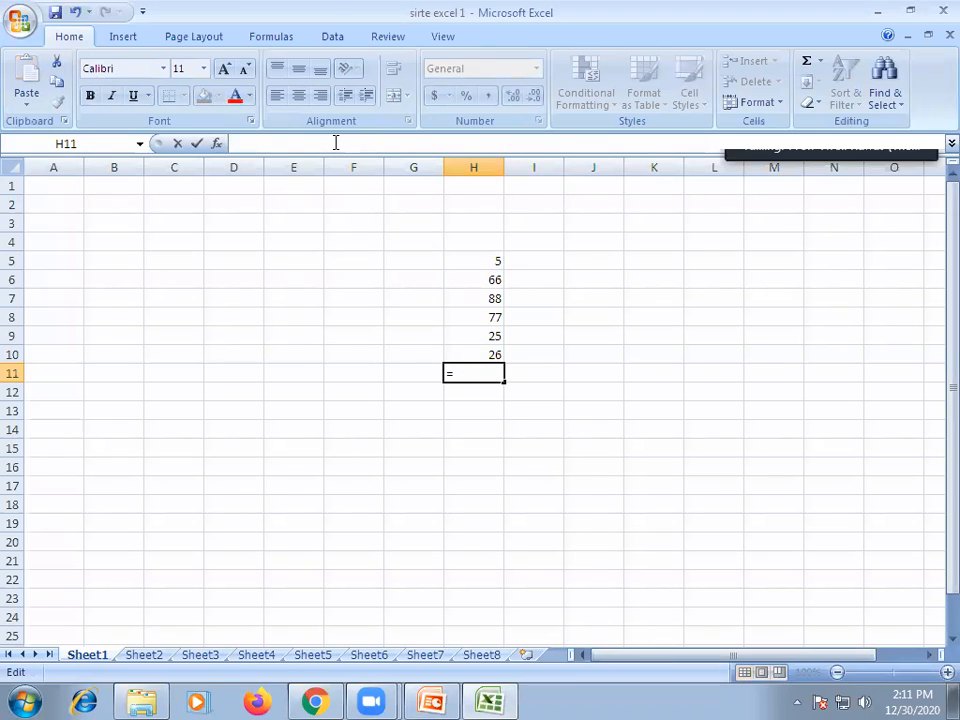
pyautogui.click(700, 330)
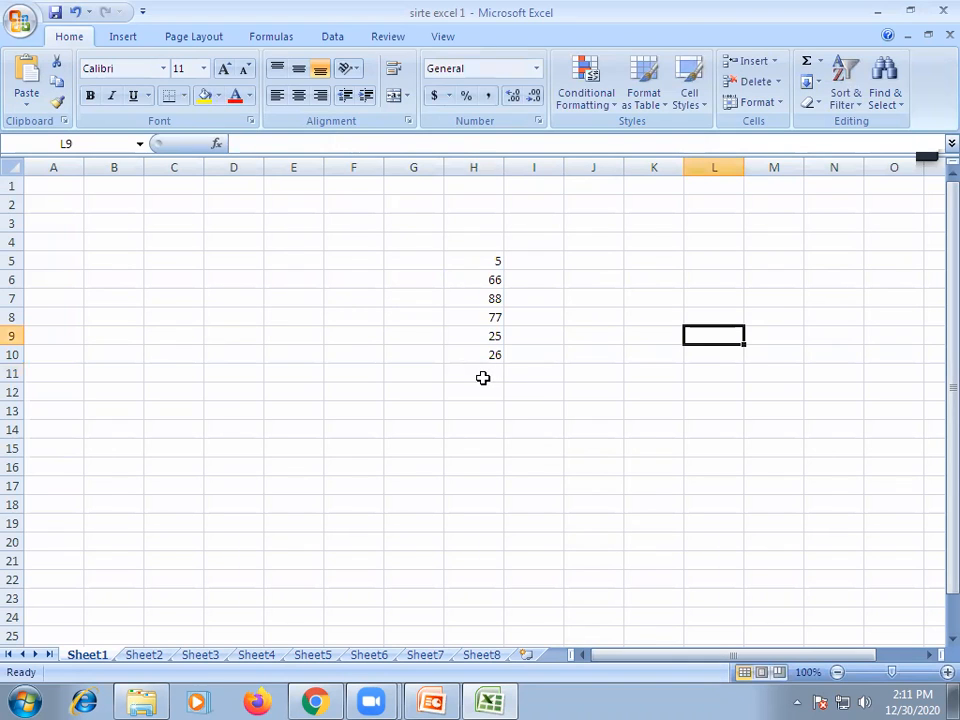
# Enter the formula =H5+H6+H7+H8+H9+H10 in cell H11 by picking each cell, and reselect H11 to view it
pyautogui.click(474, 375)
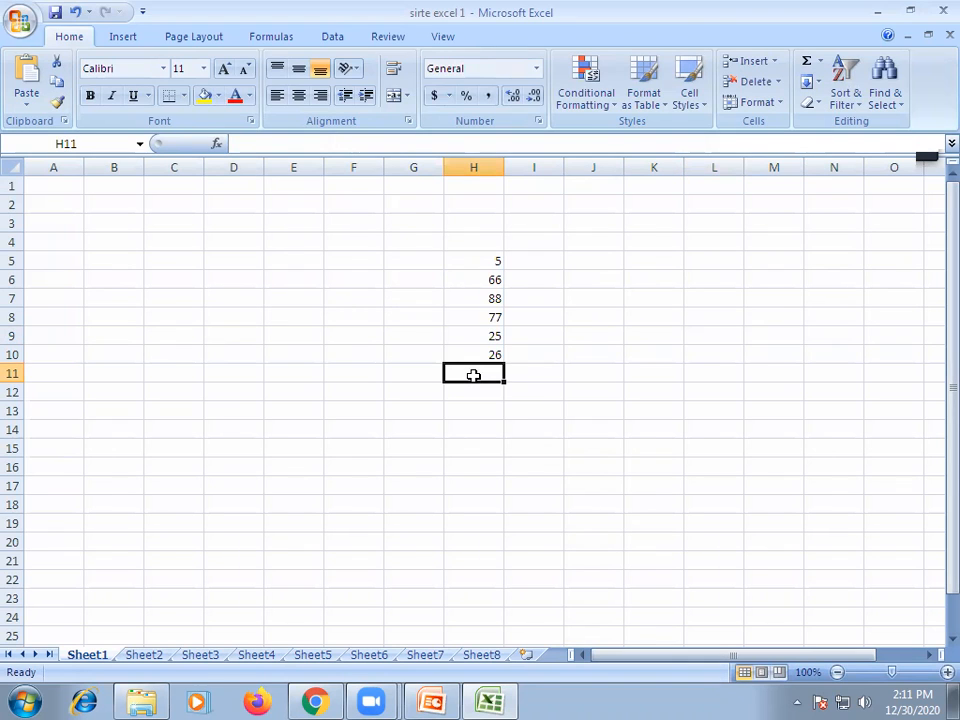
pyautogui.write('=')
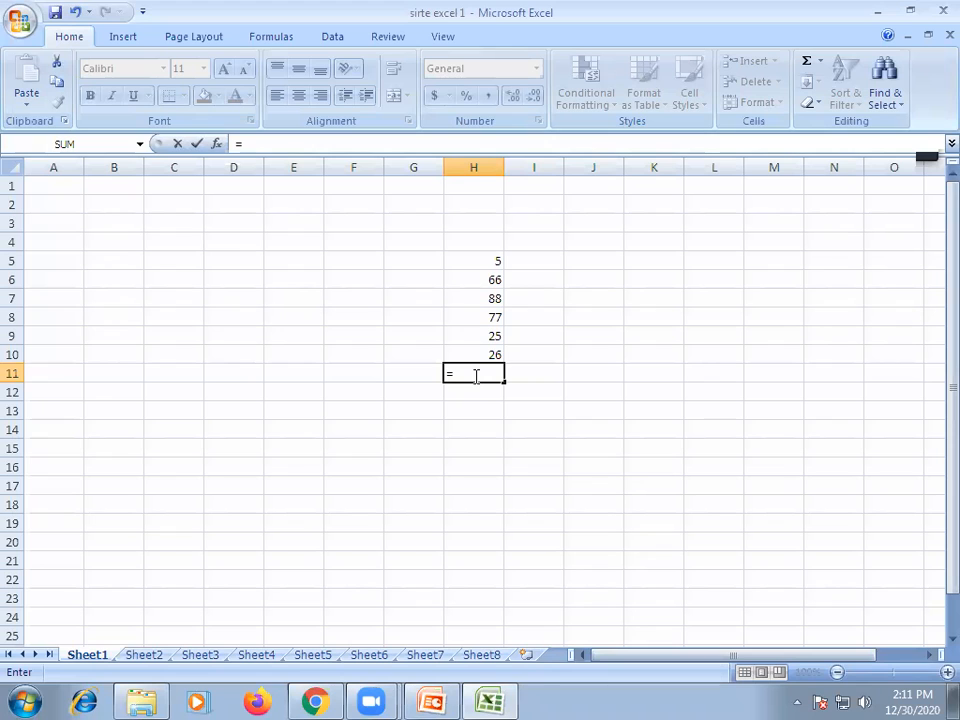
pyautogui.click(489, 260)
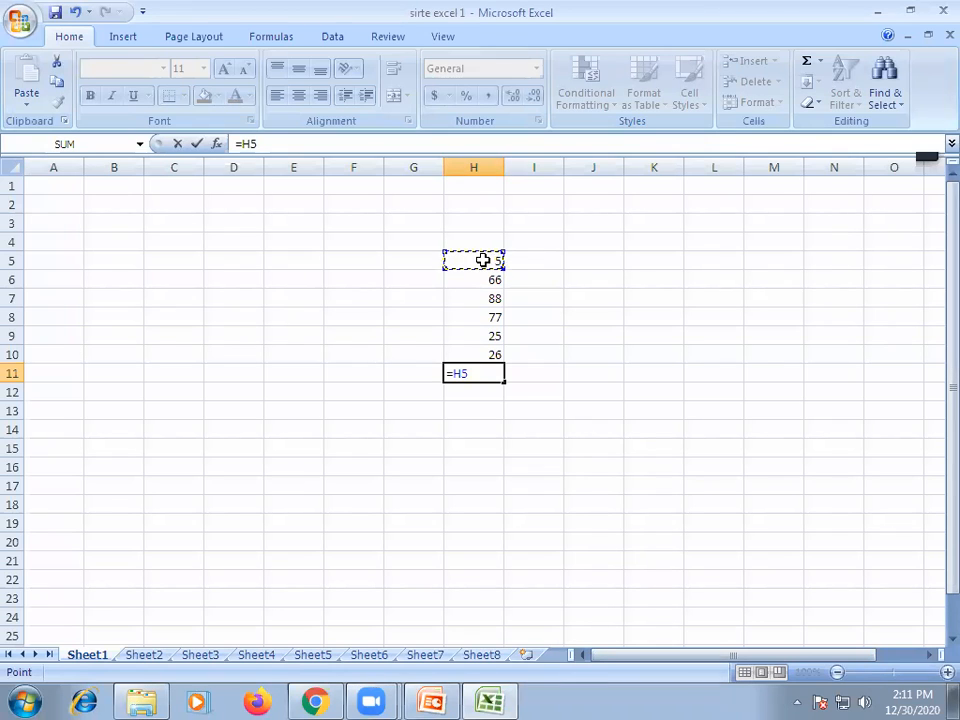
pyautogui.write('+')
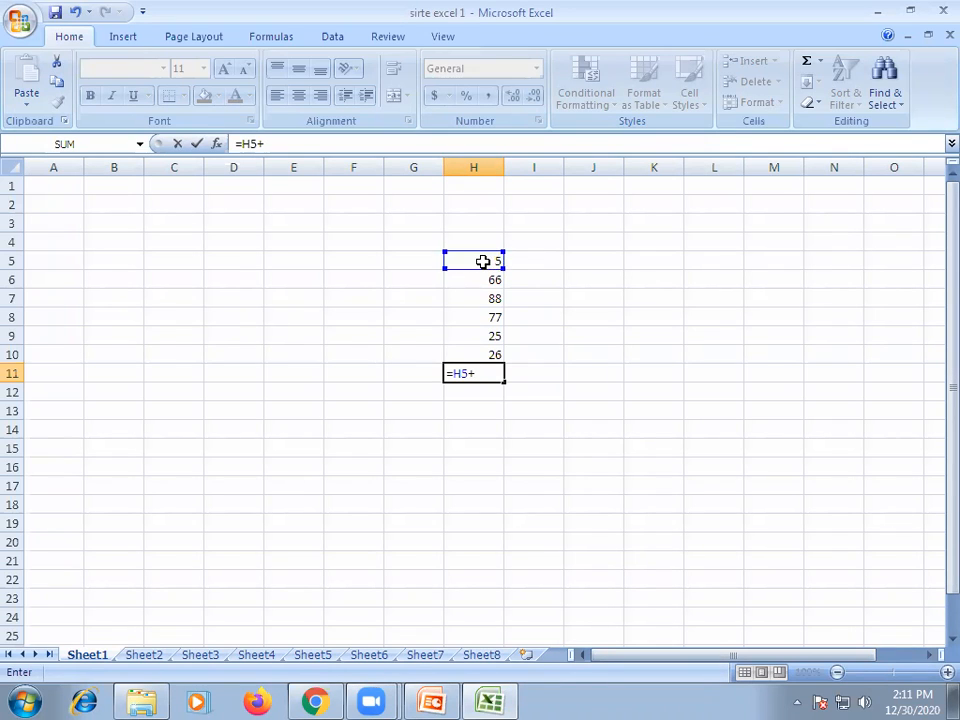
pyautogui.click(489, 280)
pyautogui.write('+')
pyautogui.click(478, 302)
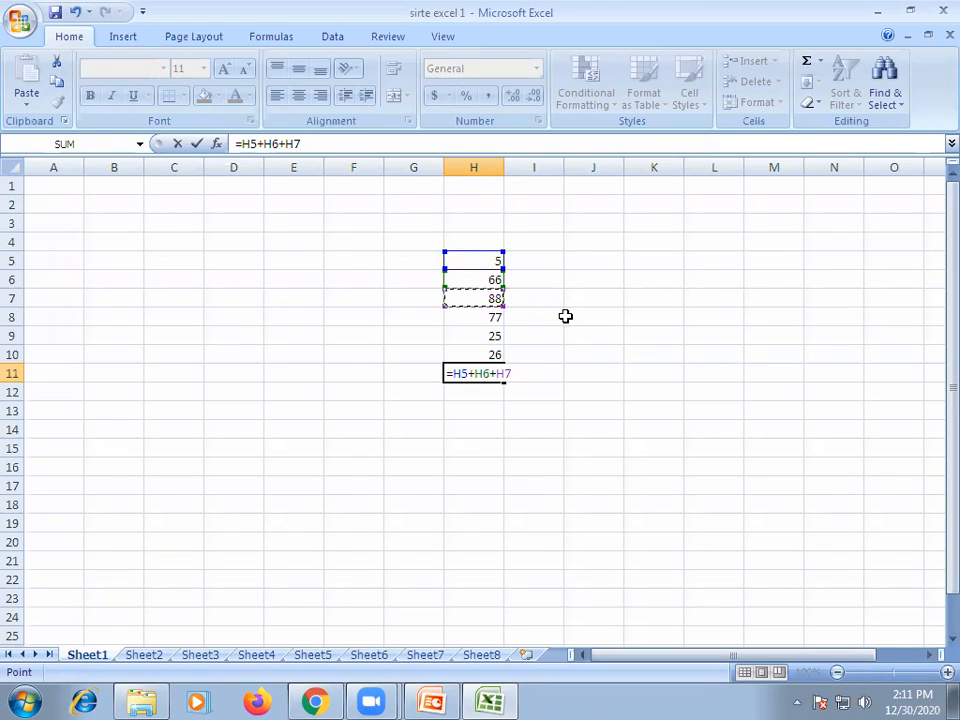
pyautogui.write('+')
pyautogui.click(484, 319)
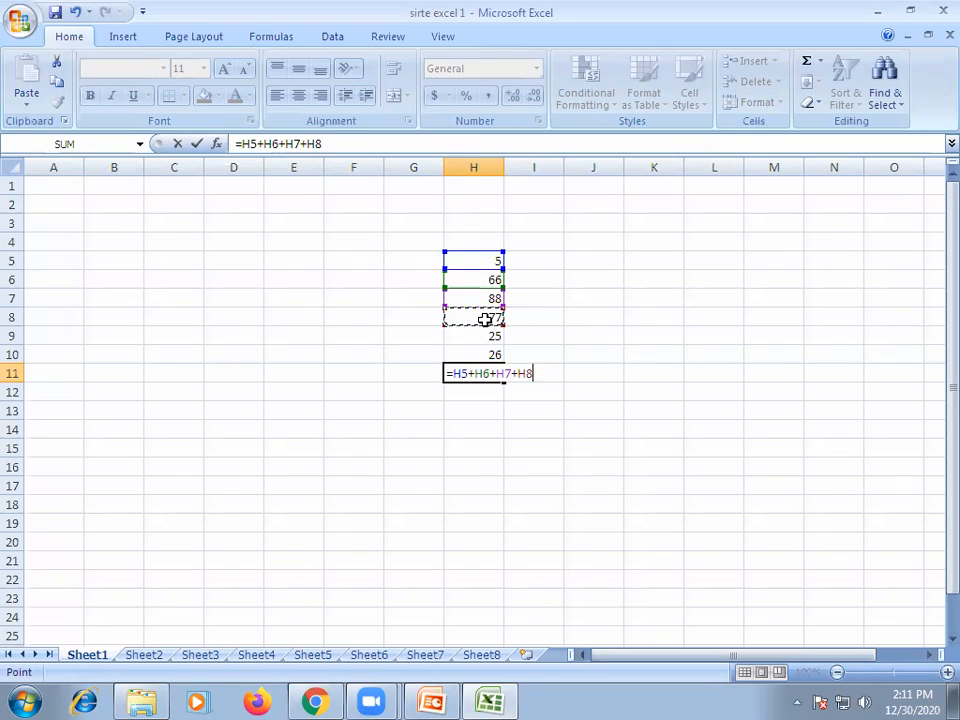
pyautogui.write('+')
pyautogui.click(477, 337)
pyautogui.write('+')
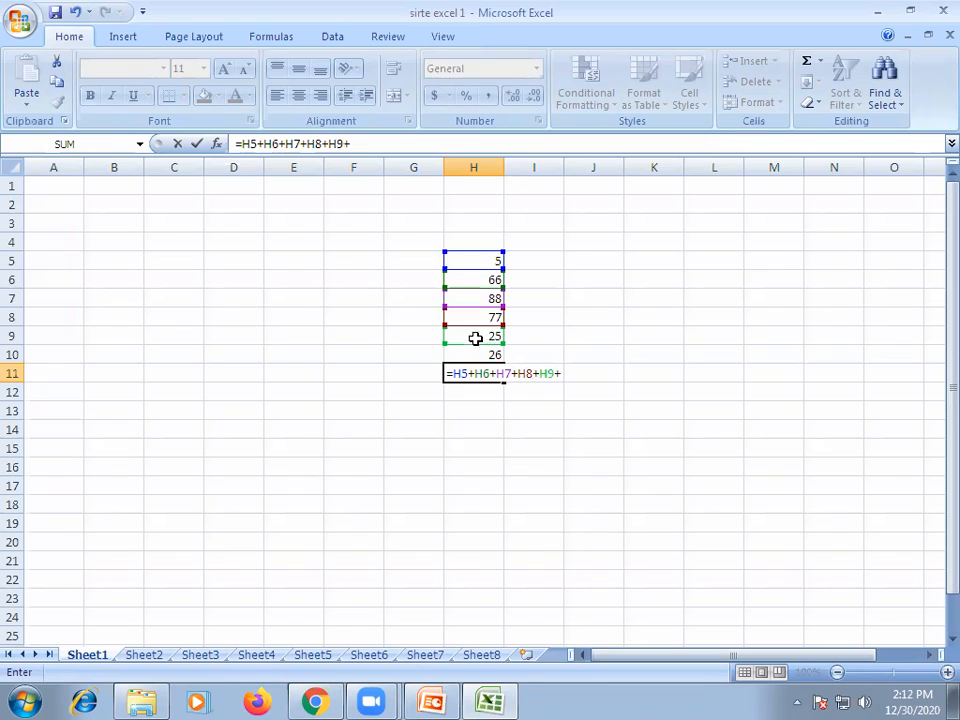
pyautogui.click(449, 356)
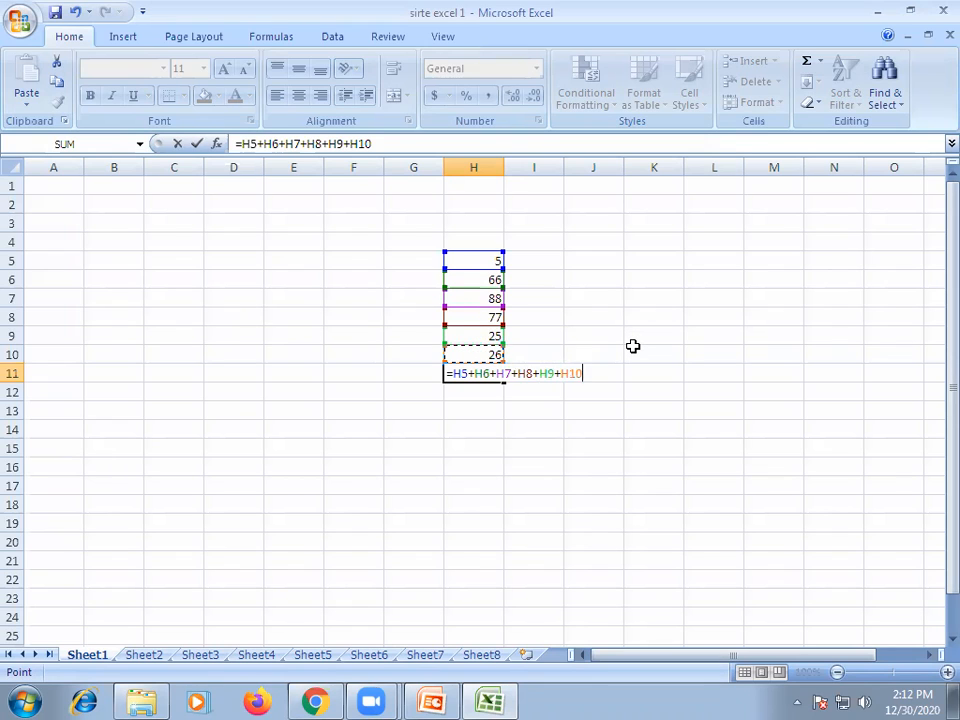
pyautogui.press('Return')
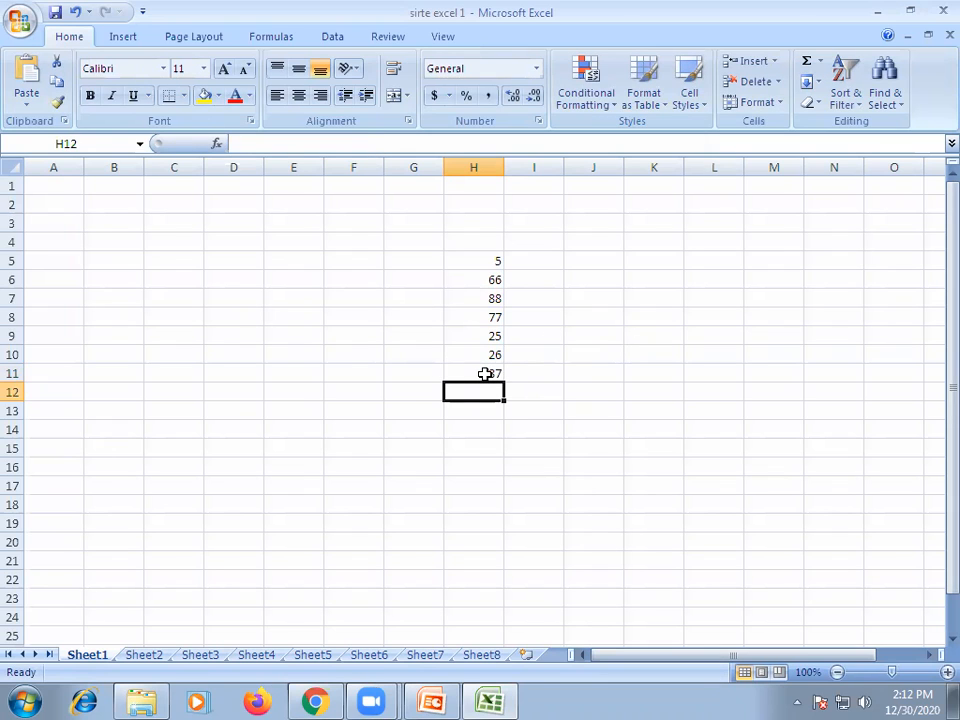
pyautogui.click(484, 374)
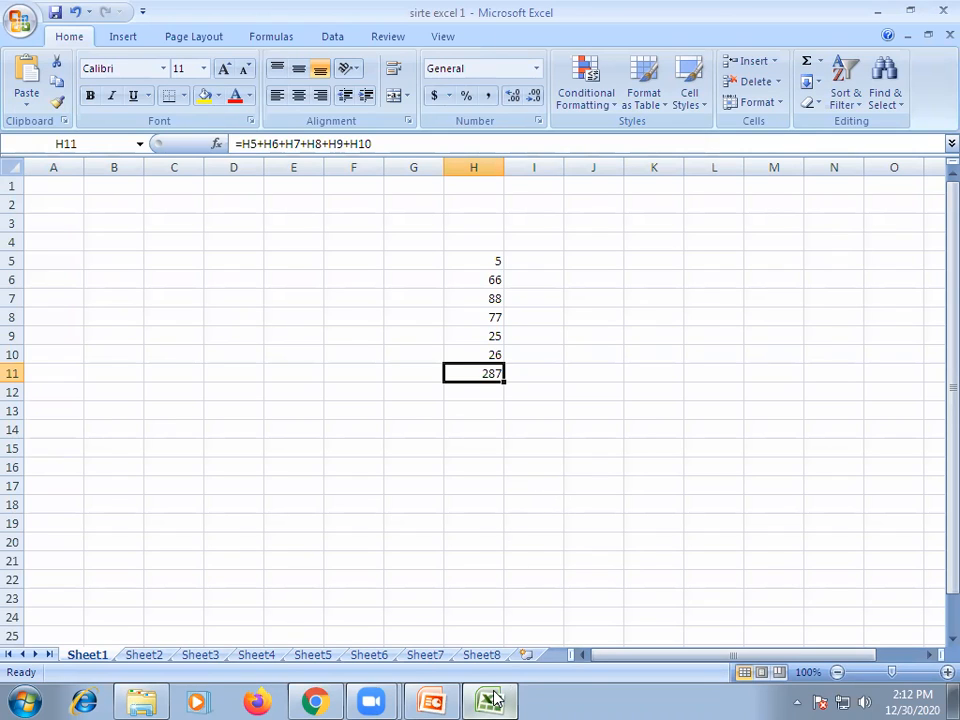
# Switch to the PowerPoint presentation and start the slide show from the current Microsoft Excel slide
pyautogui.moveTo(490, 700)
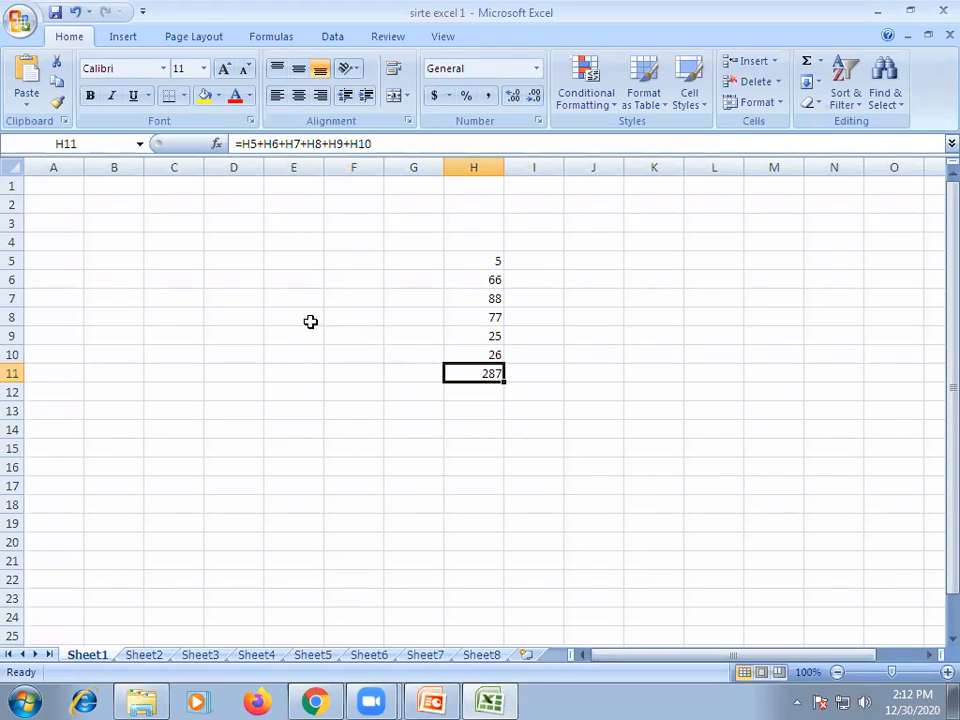
pyautogui.click(489, 700)
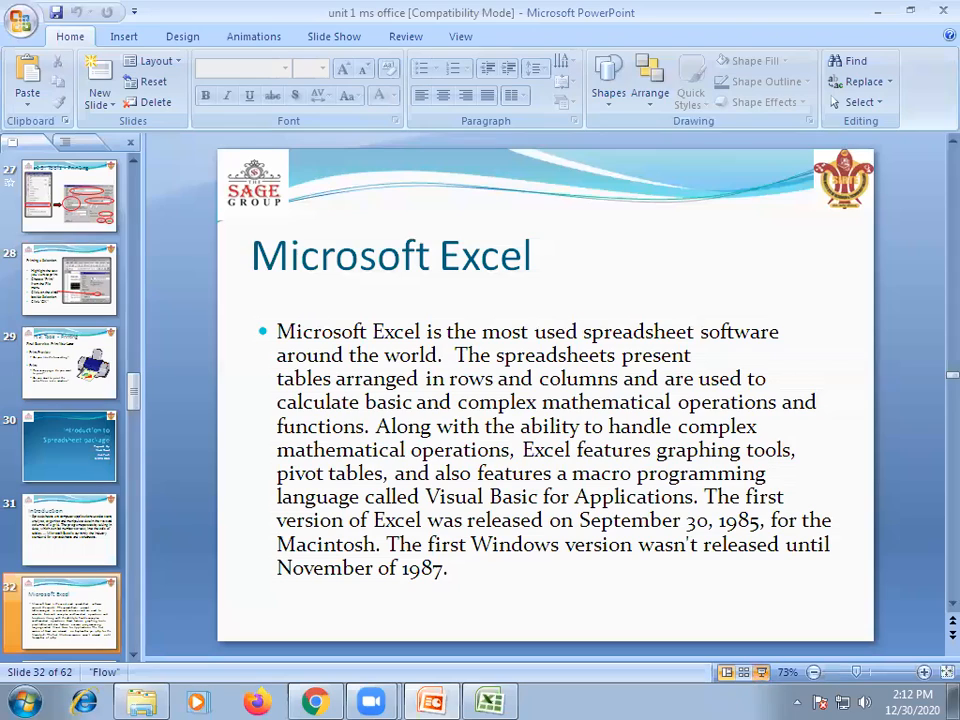
pyautogui.click(762, 676)
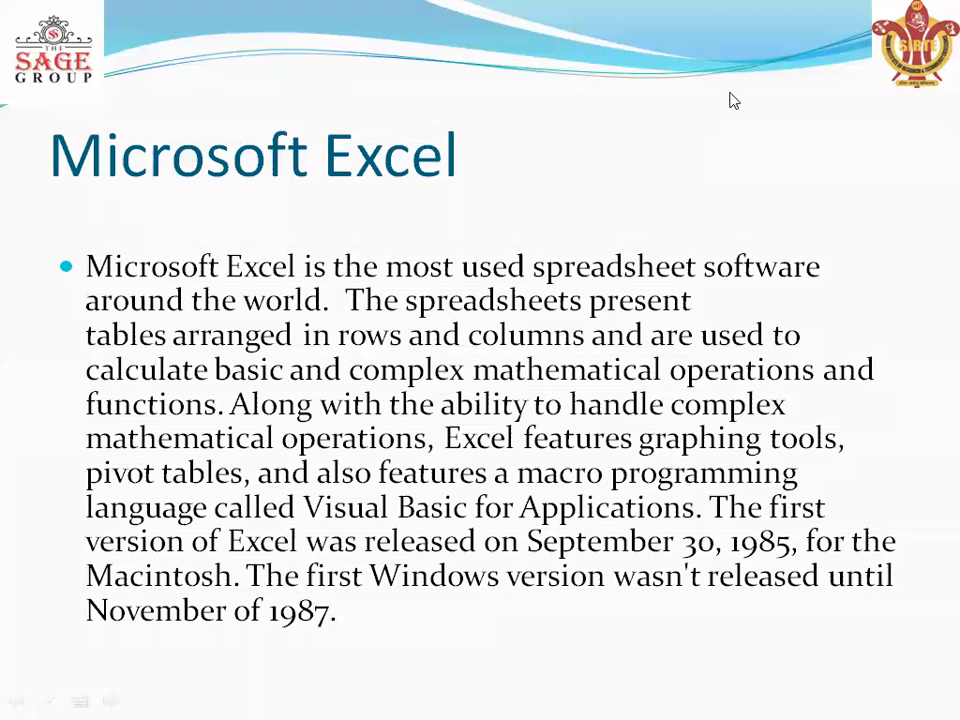
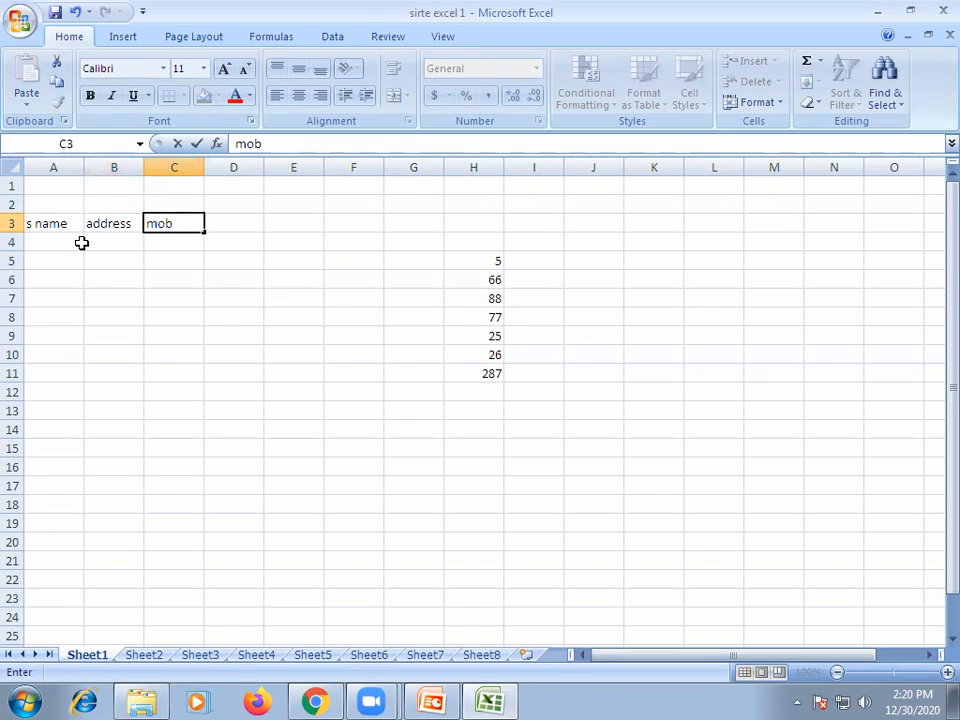
# Complete the headings in row 3 with "mob. No." in C3 and "DOB" in D3
pyautogui.press('BackSpace')
pyautogui.press('BackSpace')
pyautogui.write('No.')
pyautogui.press('Tab')
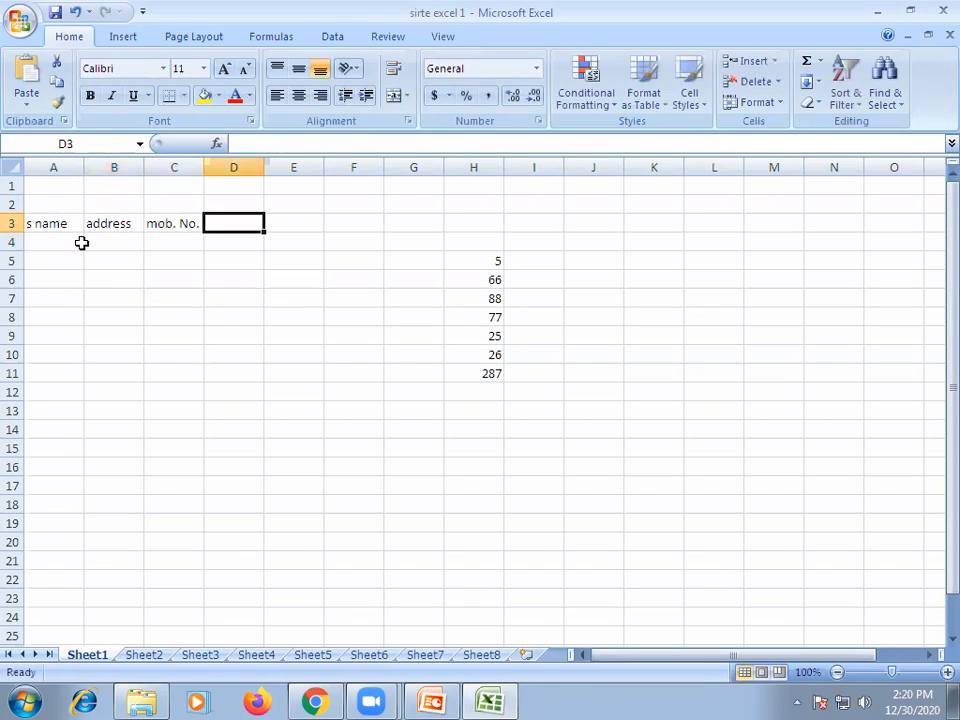
pyautogui.write('DOB')
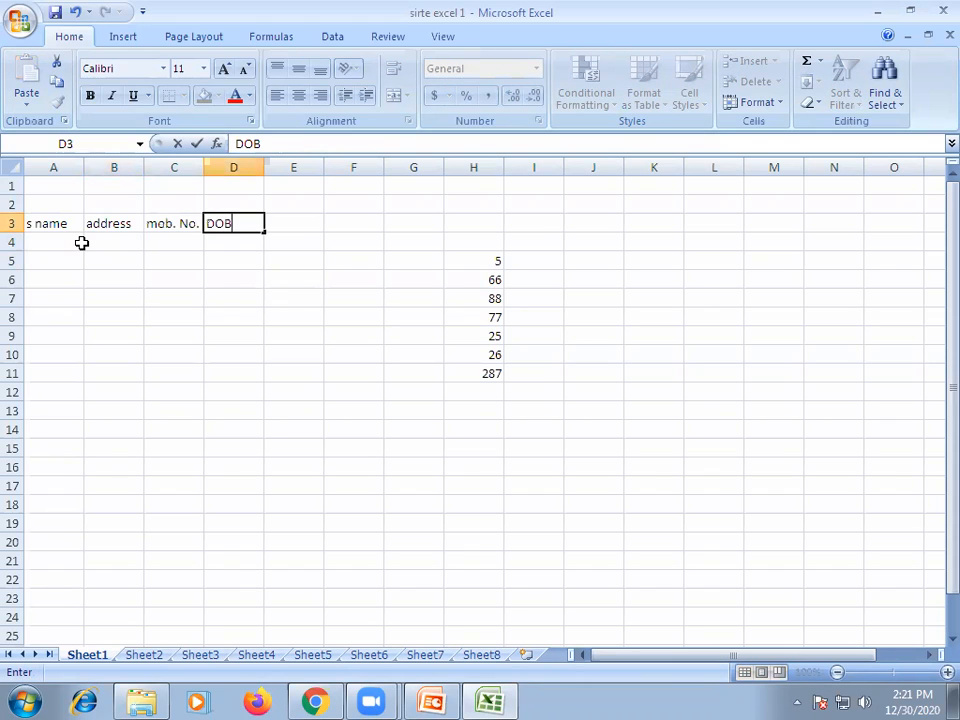
pyautogui.click(289, 369)
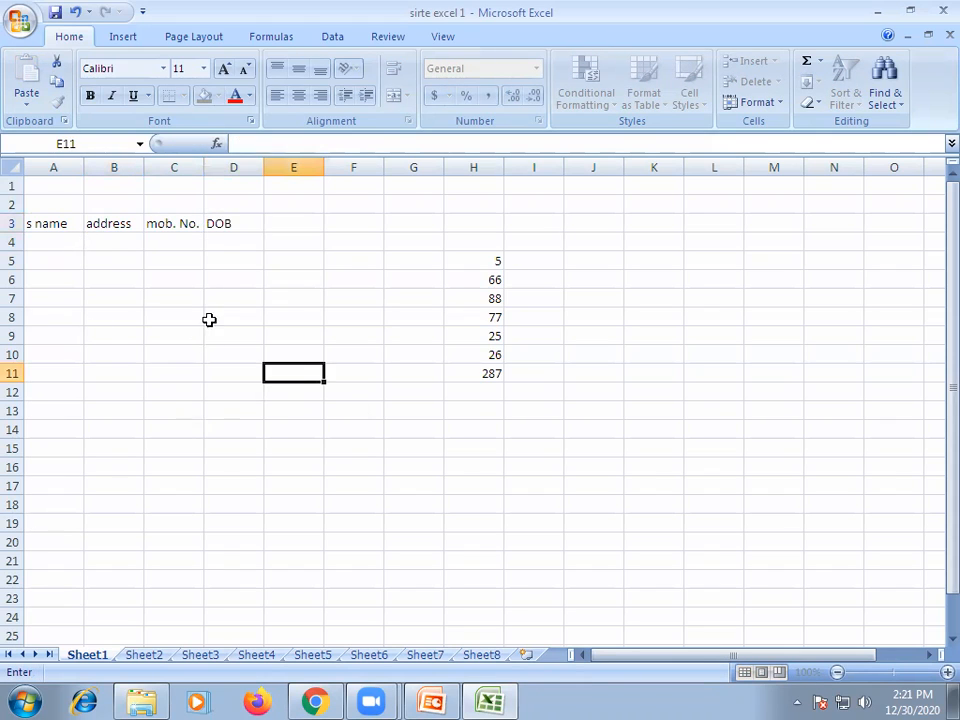
# Widen the DOB column D and the mob. No. column C beyond the default column width
pyautogui.click(214, 221)
pyautogui.moveTo(262, 171); pyautogui.dragTo(299, 171)
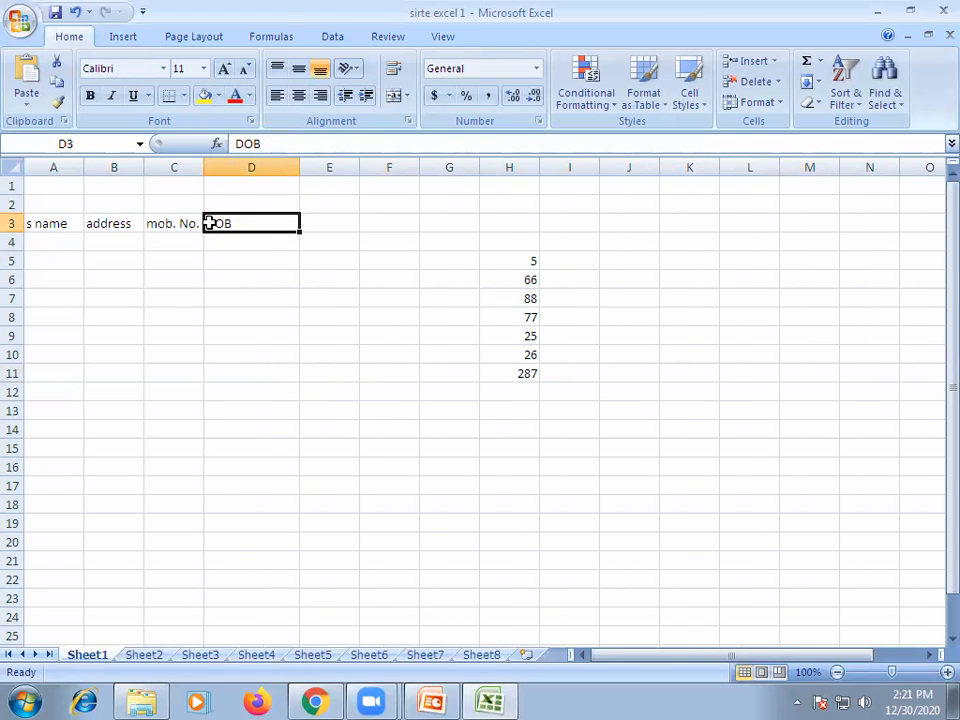
pyautogui.moveTo(204, 167); pyautogui.dragTo(248, 172)
pyautogui.click(186, 240)
pyautogui.click(180, 298)
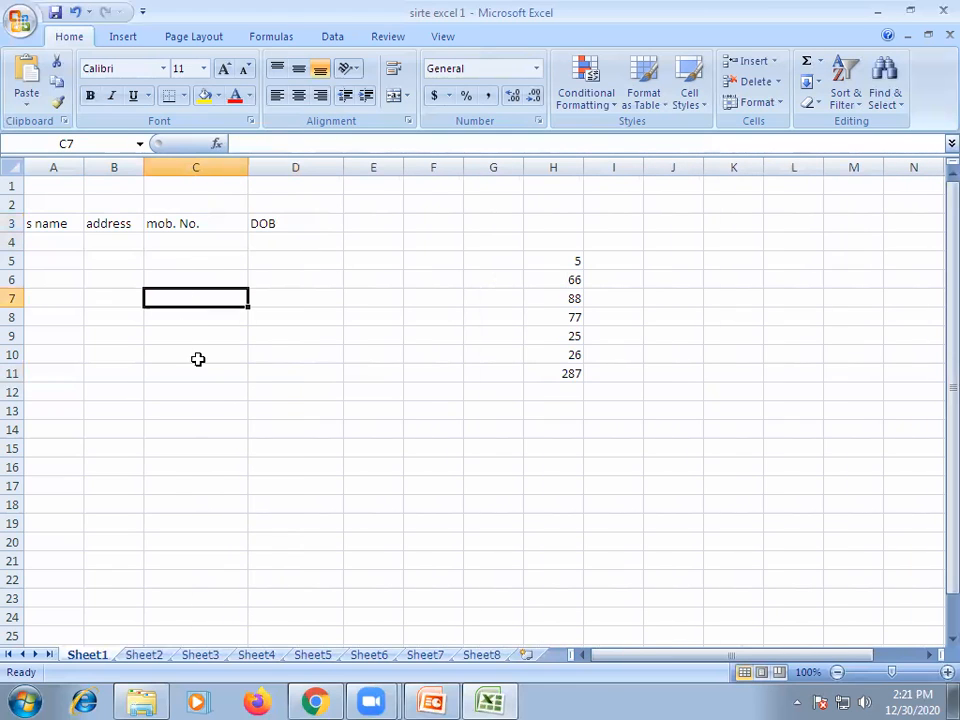
# Select the entire column C, examine how far down the selection extends, and return to cell C4
pyautogui.click(197, 166)
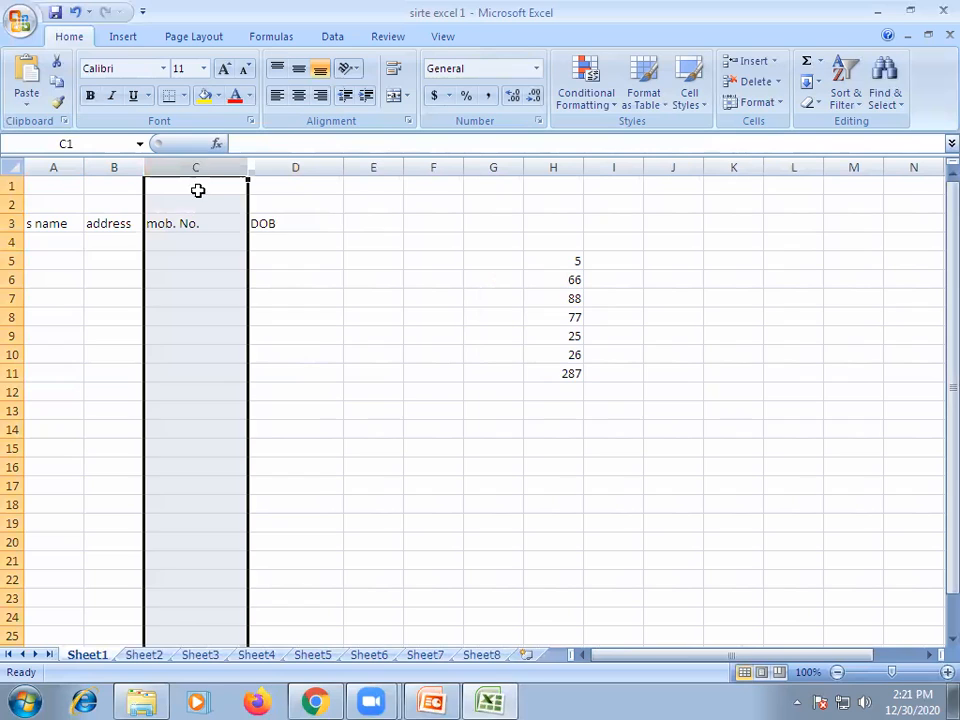
pyautogui.click(218, 337)
pyautogui.click(183, 260)
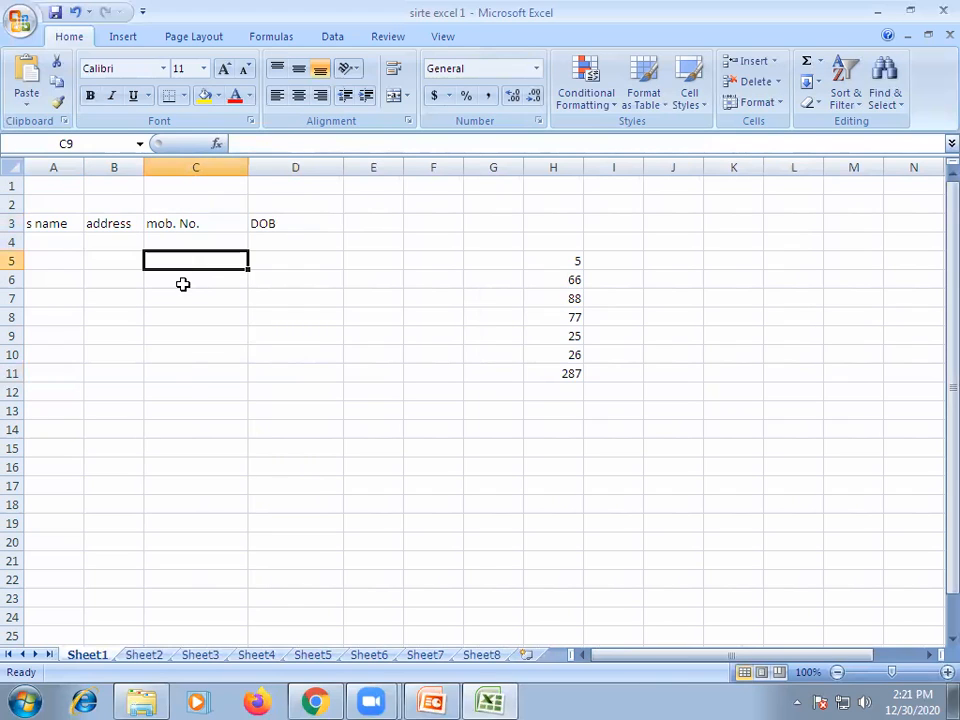
pyautogui.click(193, 164)
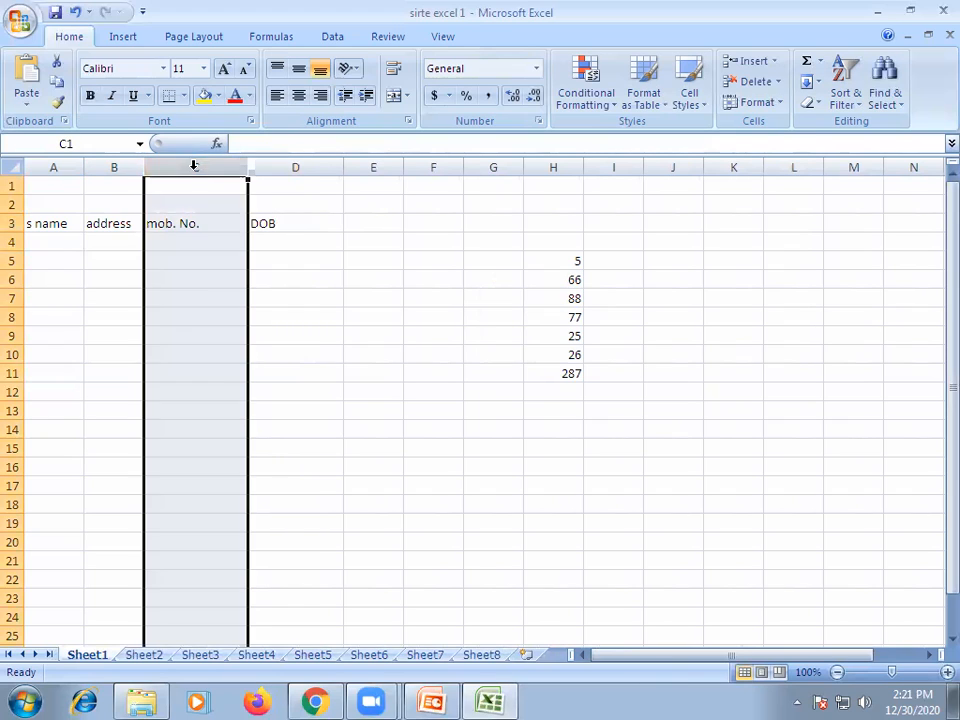
pyautogui.moveTo(951, 250); pyautogui.dragTo(930, 320)
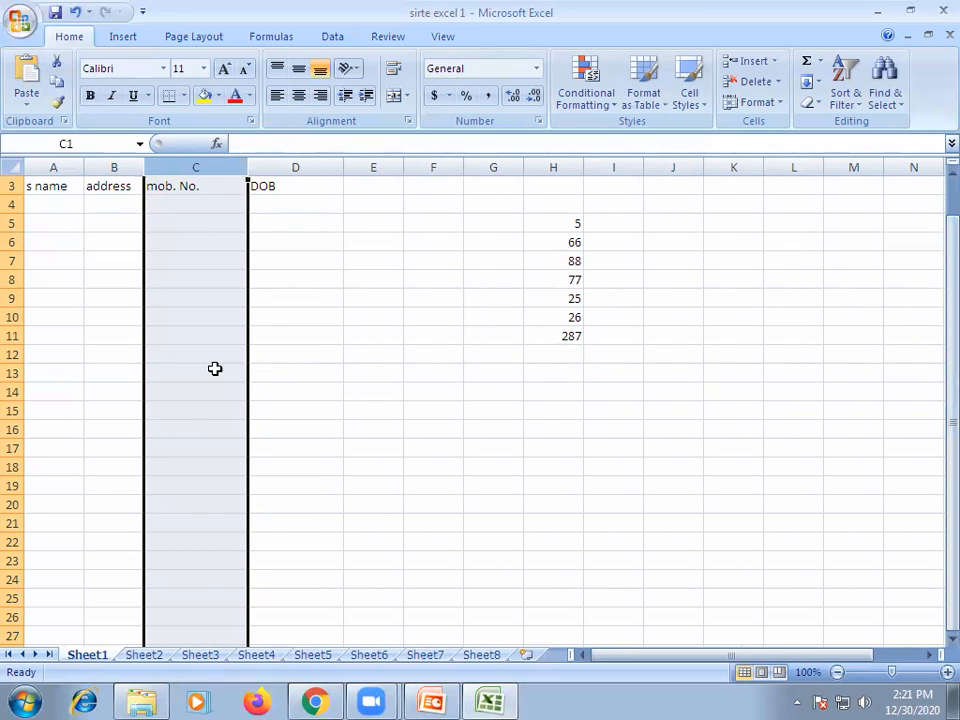
pyautogui.scroll(-1, 183, 451)
pyautogui.scroll(-13, 183, 451)
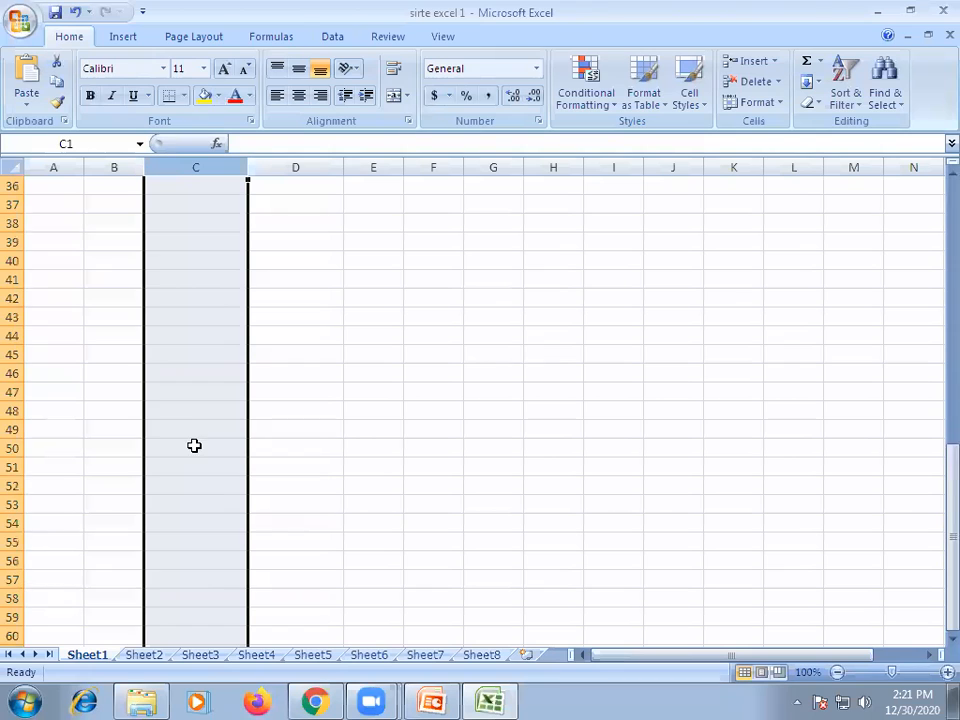
pyautogui.scroll(-20, 190, 451)
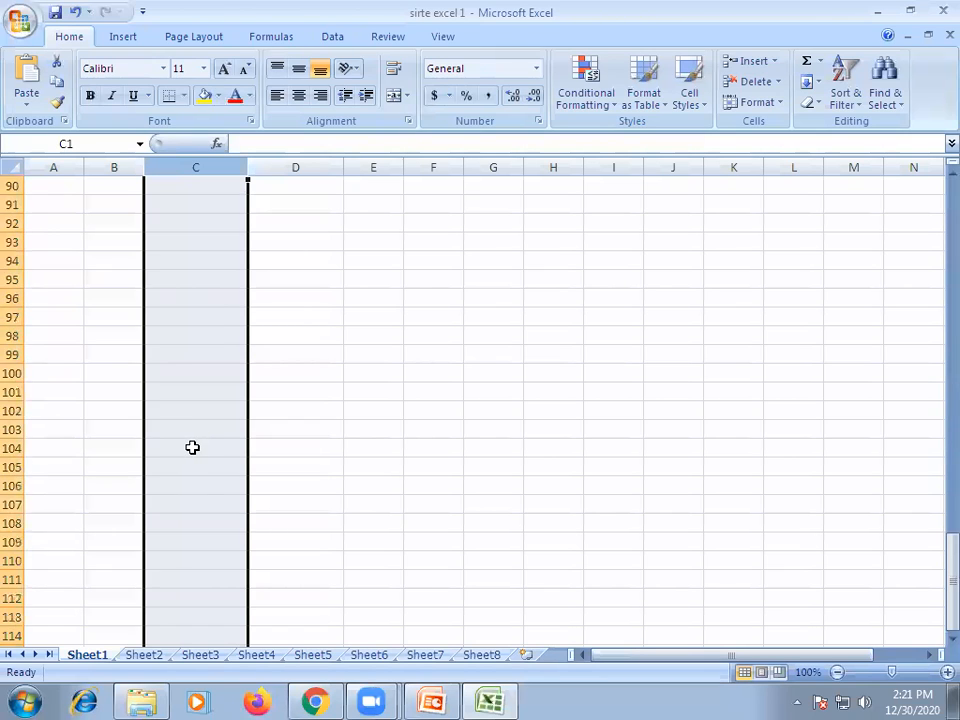
pyautogui.scroll(-6, 192, 441)
pyautogui.scroll(-18, 192, 438)
pyautogui.scroll(-17, 190, 430)
pyautogui.scroll(-19, 190, 430)
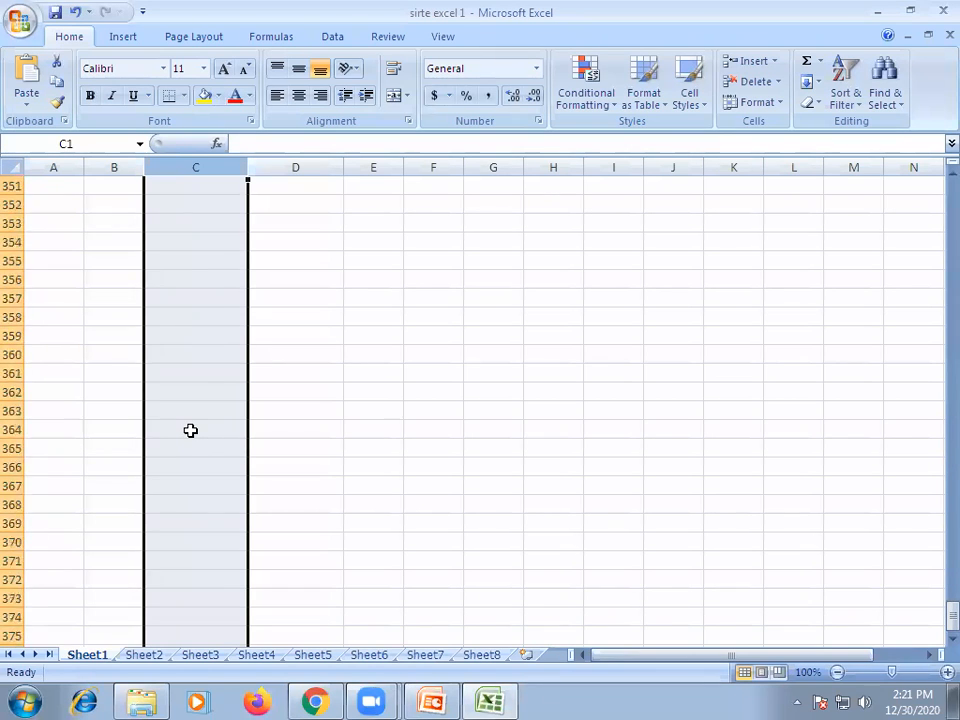
pyautogui.scroll(-10, 192, 424)
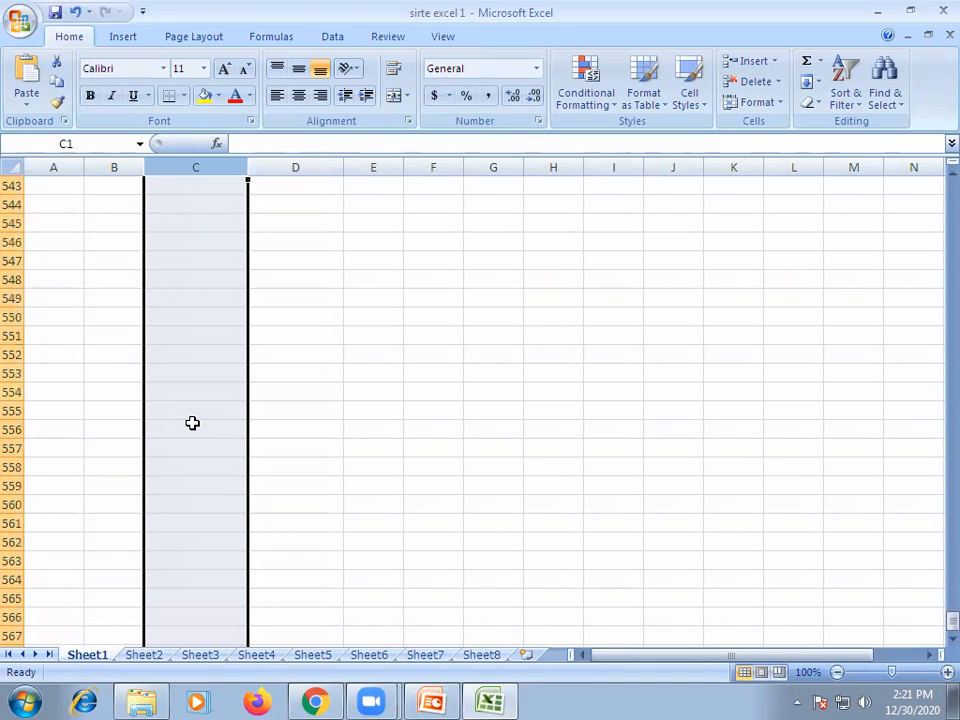
pyautogui.scroll(-20, 192, 423)
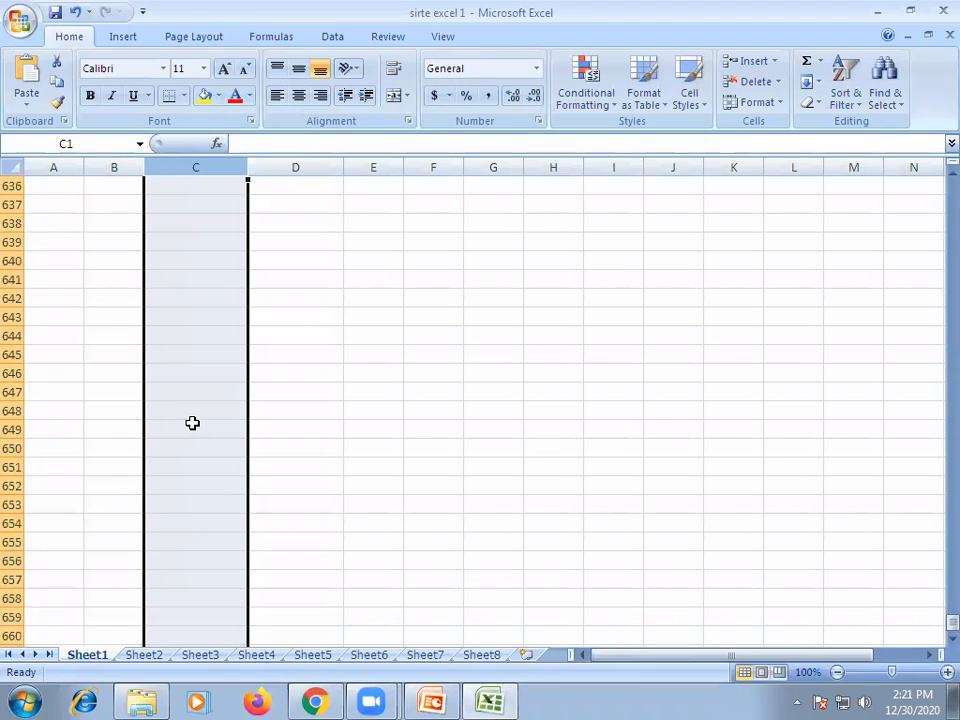
pyautogui.scroll(-7, 192, 423)
pyautogui.scroll(17, 192, 418)
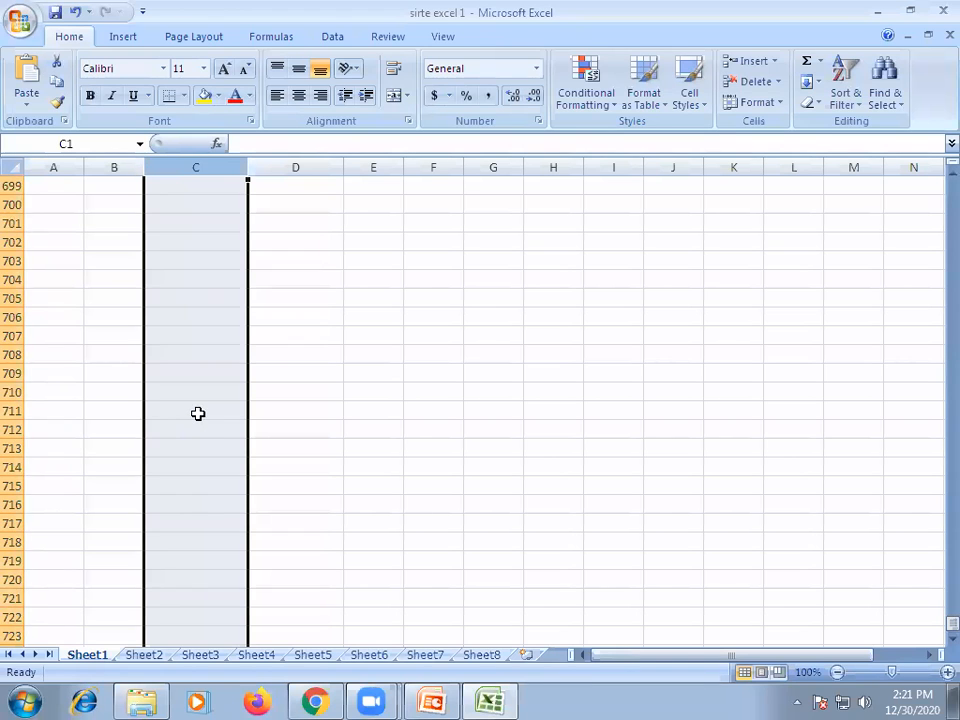
pyautogui.moveTo(951, 622); pyautogui.dragTo(912, 130)
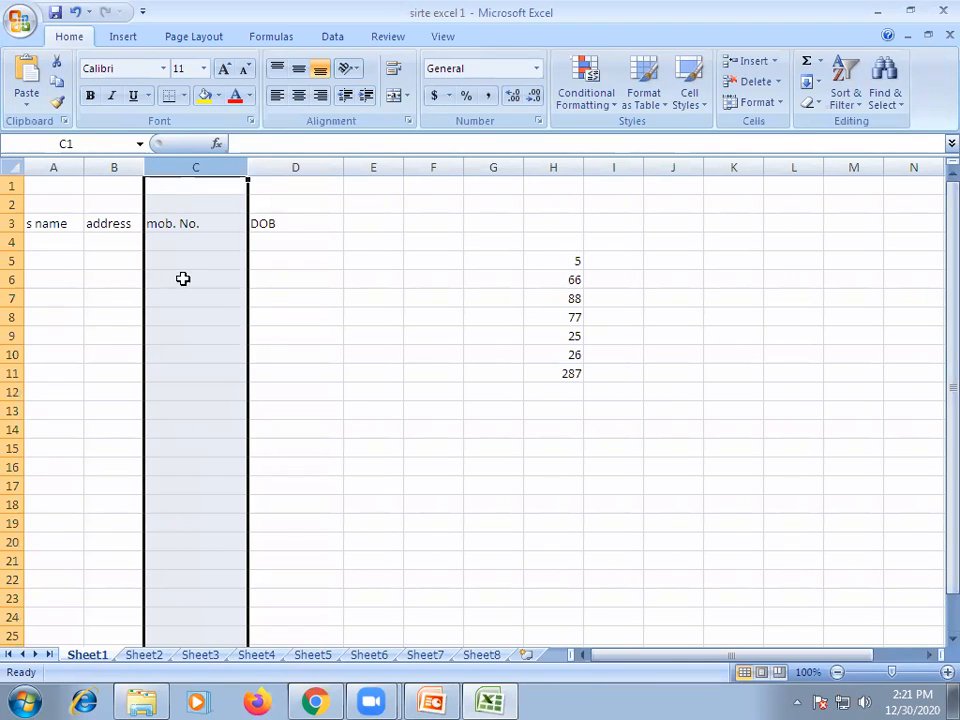
pyautogui.click(180, 243)
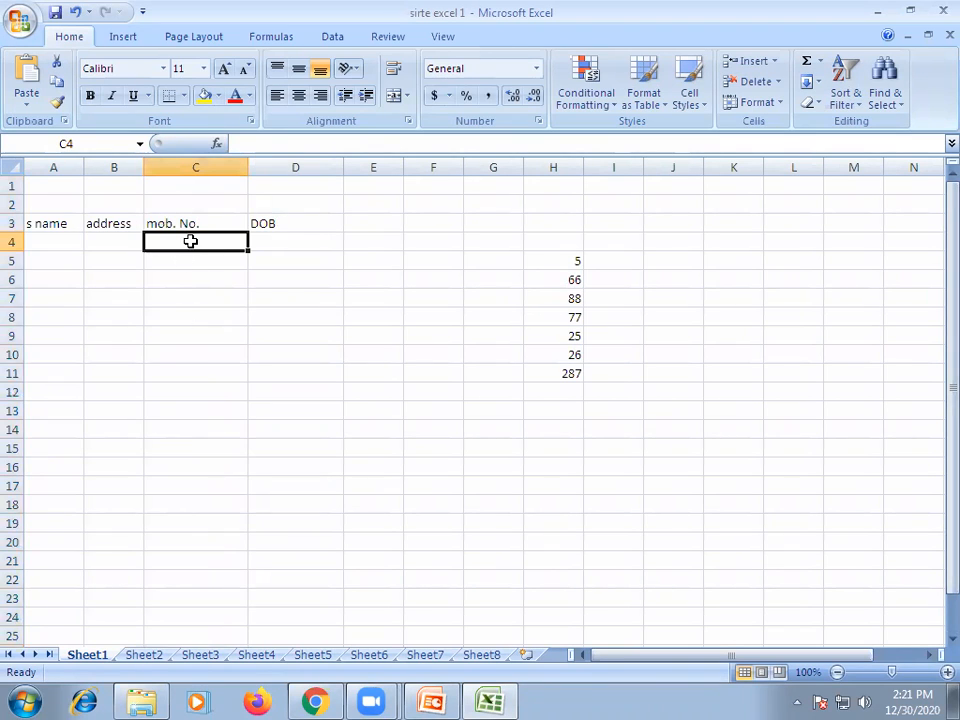
# Format cell C4 with the Number category and 0 decimal places
pyautogui.rightClick(180, 247)
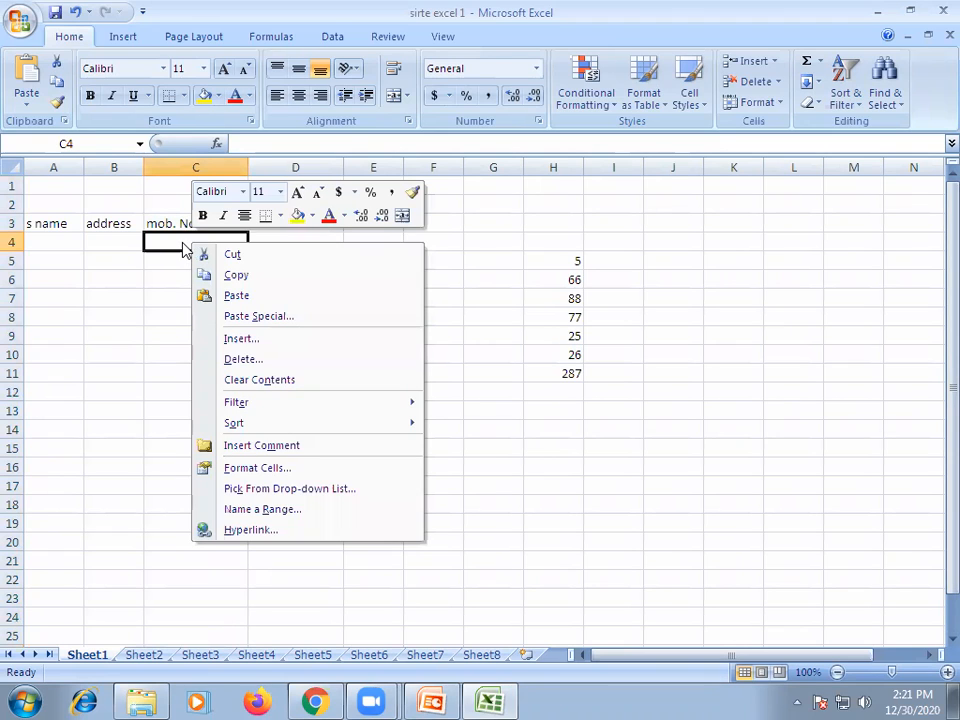
pyautogui.click(243, 470)
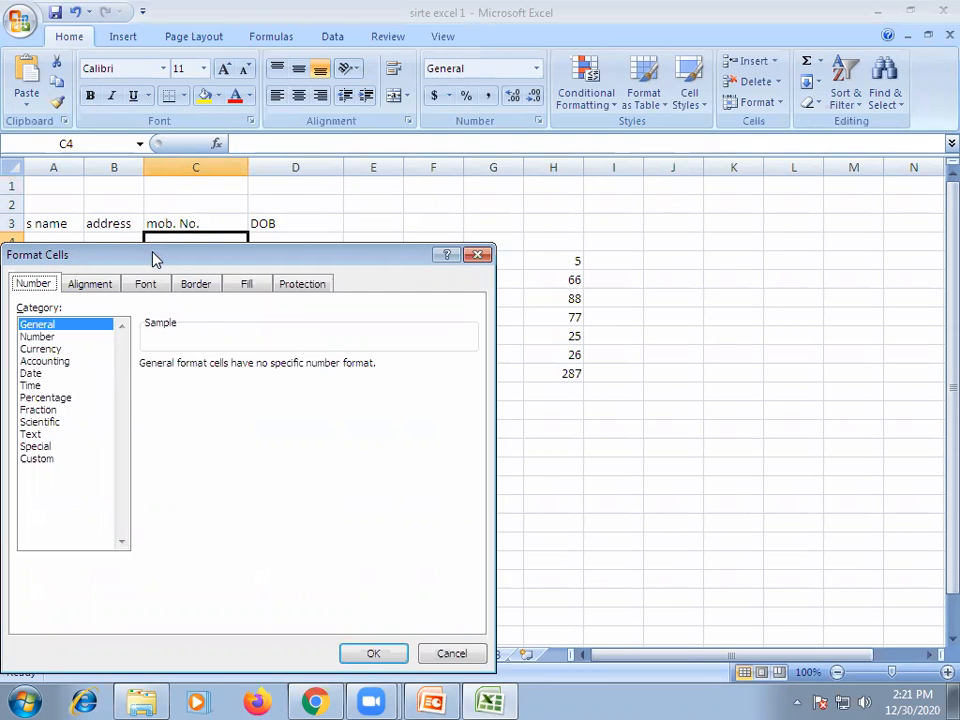
pyautogui.moveTo(153, 259); pyautogui.dragTo(313, 179)
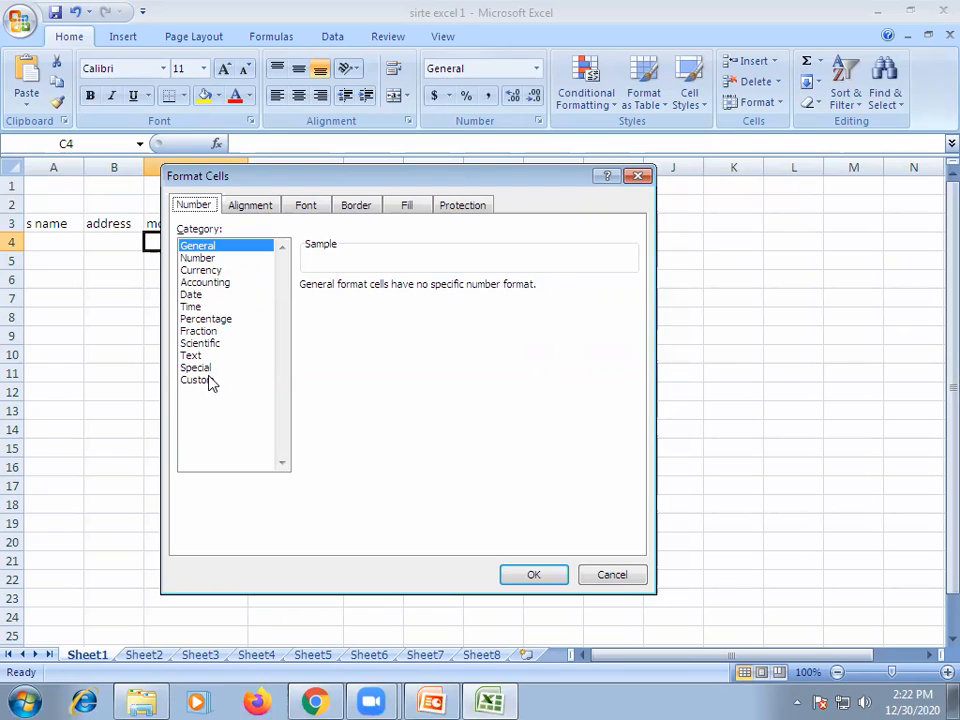
pyautogui.click(200, 259)
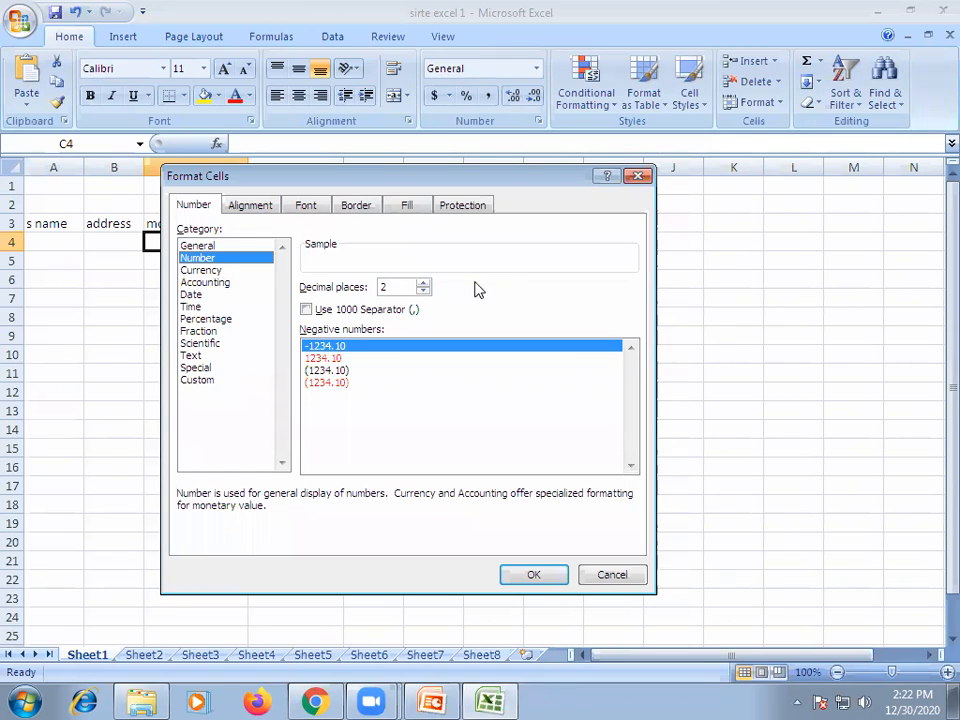
pyautogui.click(424, 283)
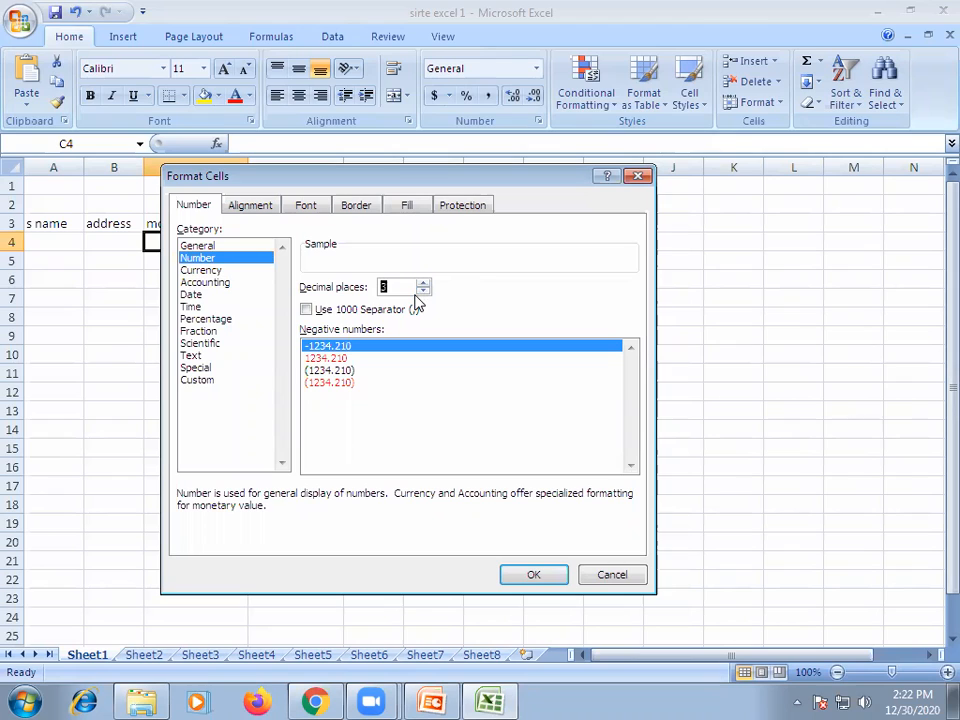
pyautogui.click(423, 292)
pyautogui.click(423, 292)
pyautogui.click(423, 292)
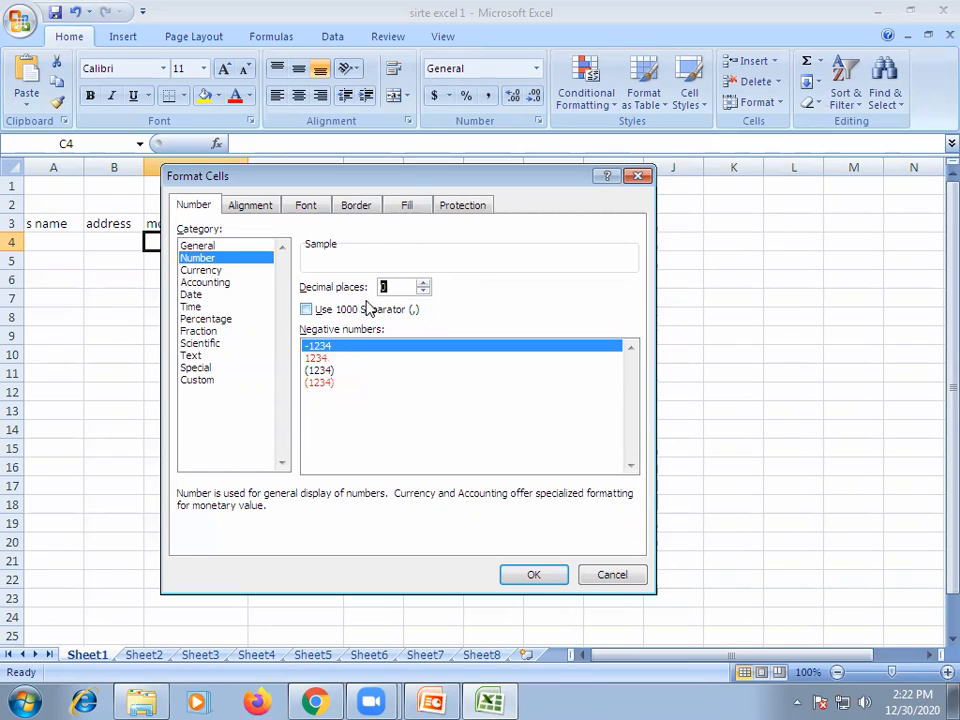
pyautogui.click(537, 573)
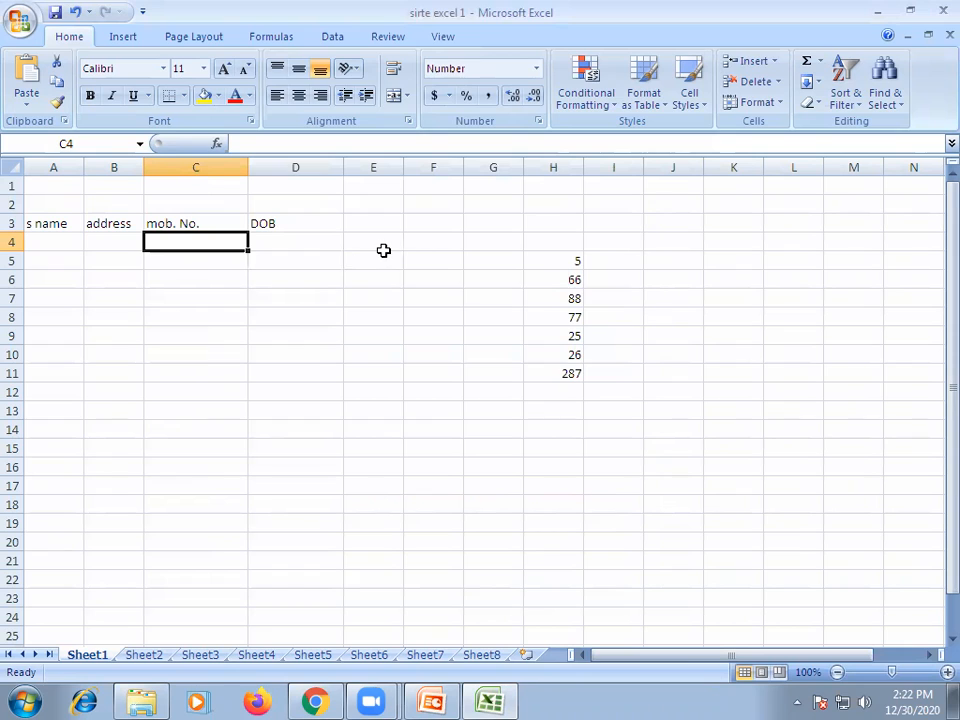
# Enter a sample mobile number in C4 under the "mob. No." heading and reselect the cell
pyautogui.write('98989')
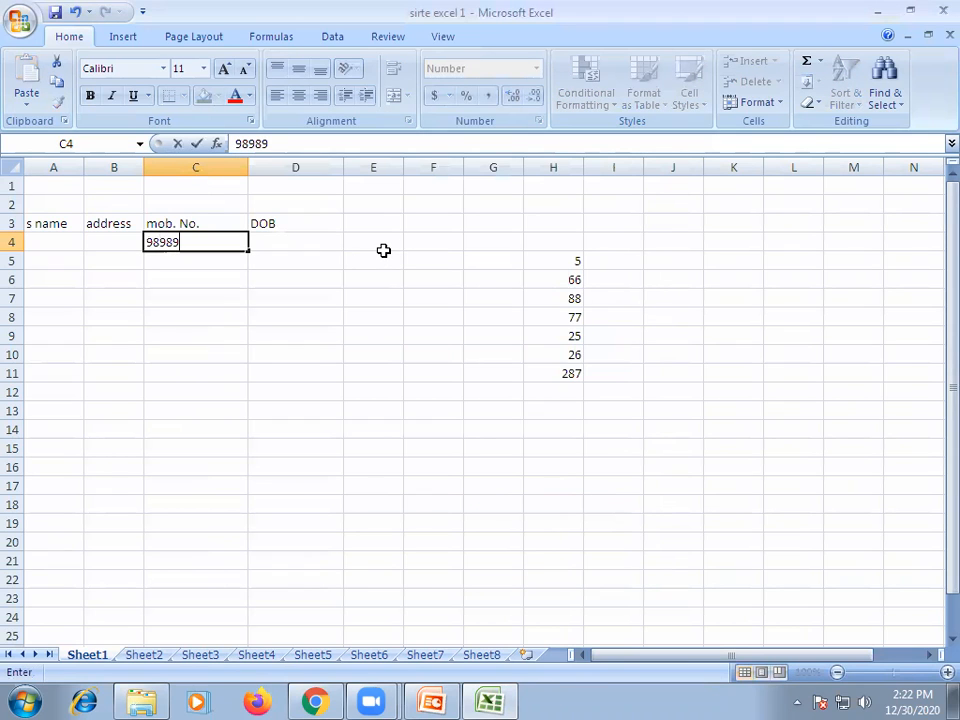
pyautogui.write('898')
pyautogui.press('Return')
pyautogui.press('Up')
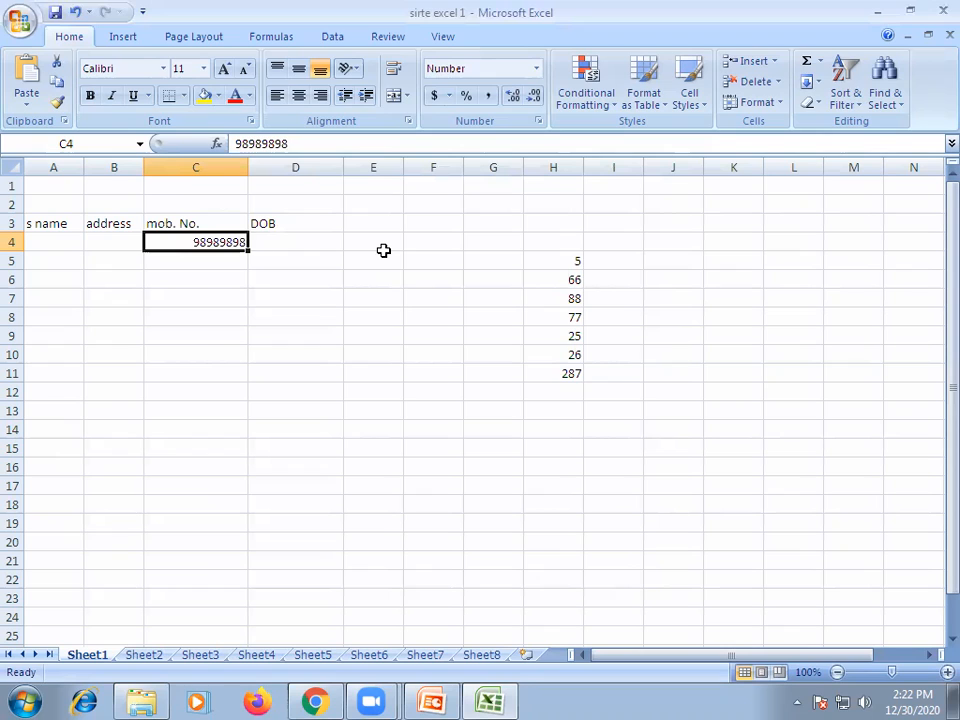
# Overwrite the number in C4 with a person's first name as a text entry
pyautogui.write('VIE')
pyautogui.press('BackSpace')
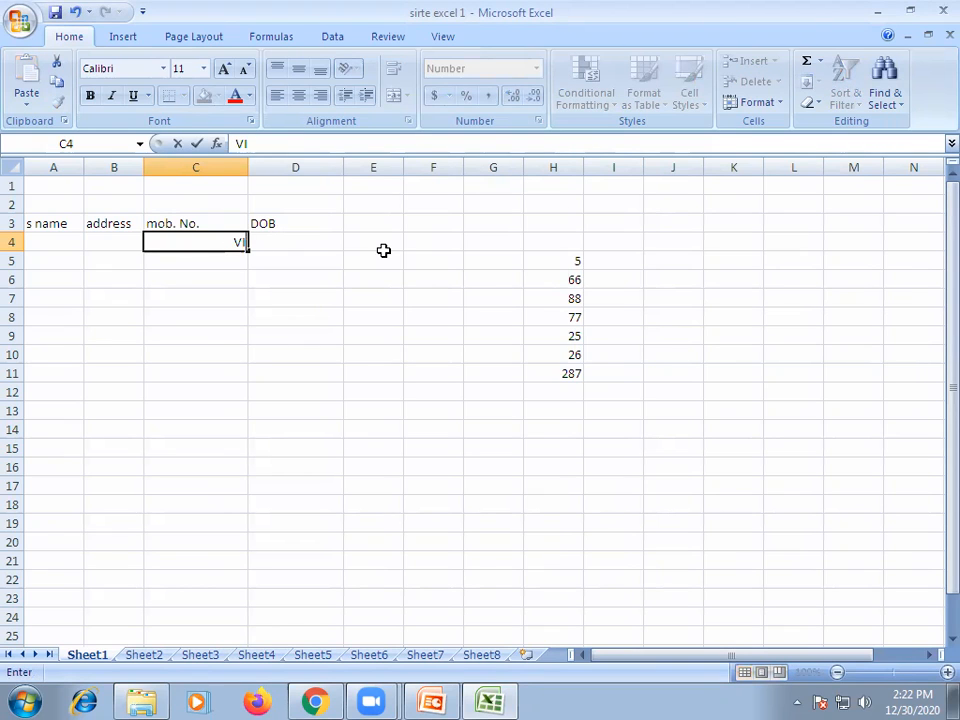
pyautogui.write('VEK')
pyautogui.press('Return')
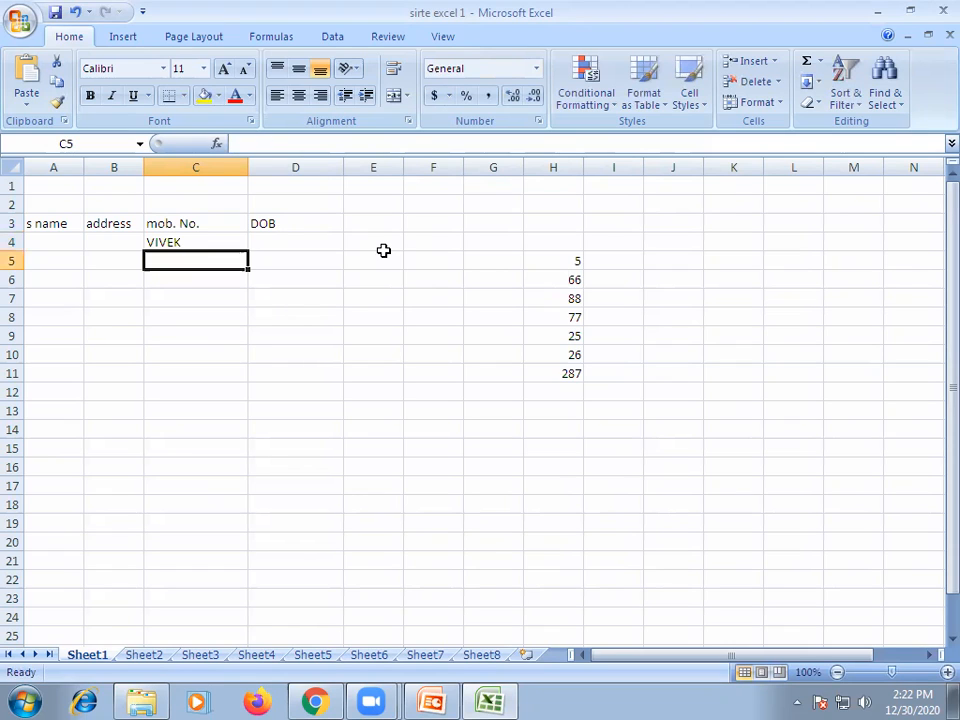
# Check the cells below C4, return to C4 and clear the name from it
pyautogui.press('Up')
pyautogui.press('Down')
pyautogui.press('Down')
pyautogui.press('Down')
pyautogui.press('Down')
pyautogui.press('Up')
pyautogui.press('Up')
pyautogui.press('Up')
pyautogui.press('Up')
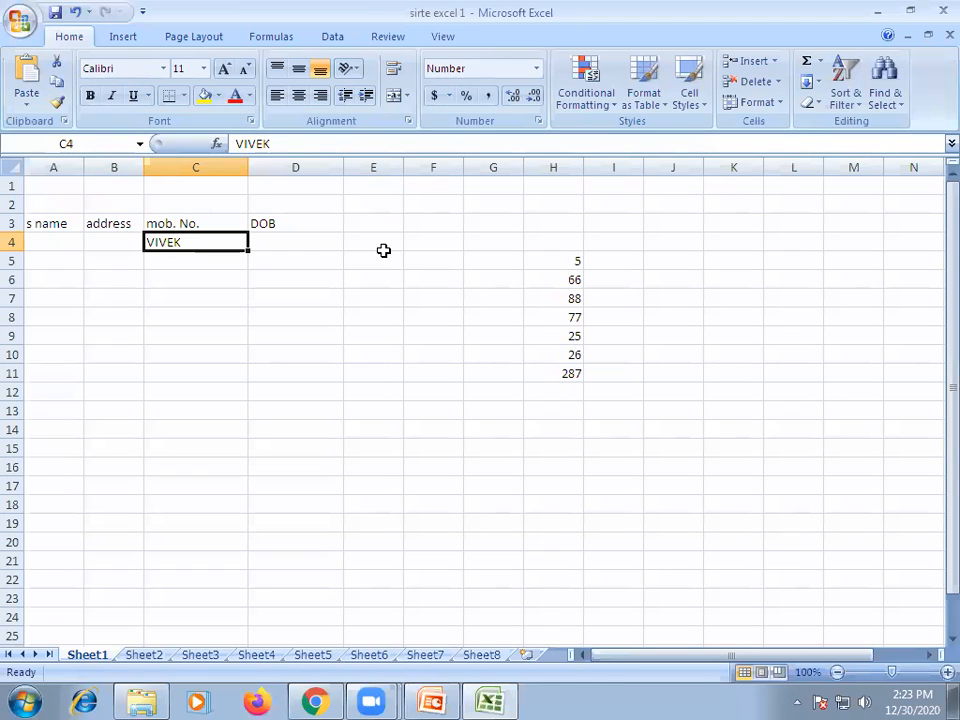
pyautogui.press('Delete')
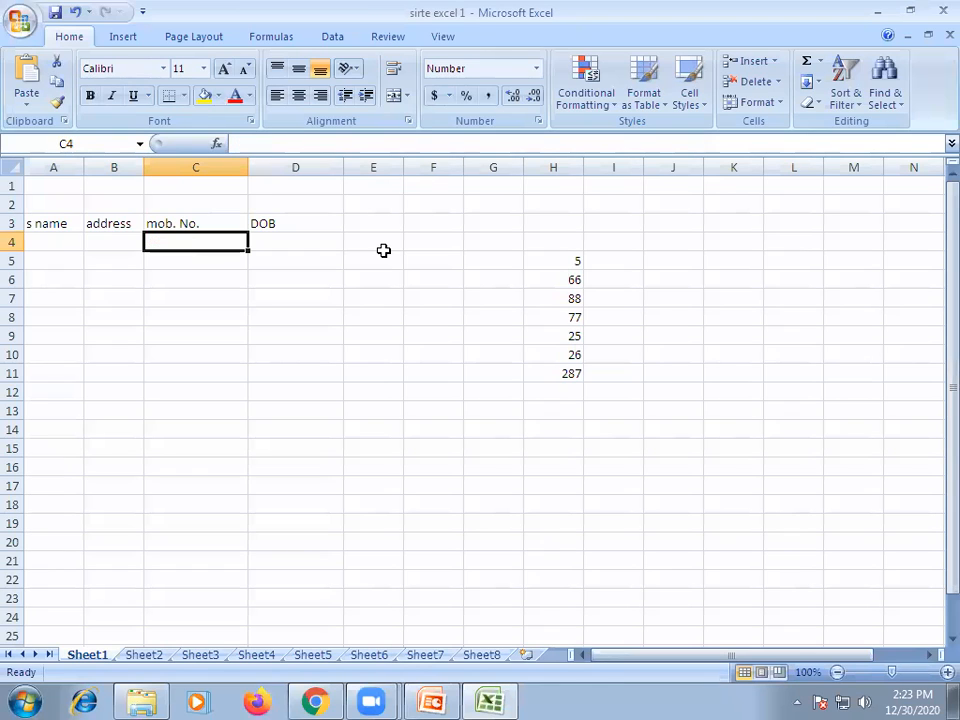
# Insert a new blank column before the "s name" column
pyautogui.click(45, 242)
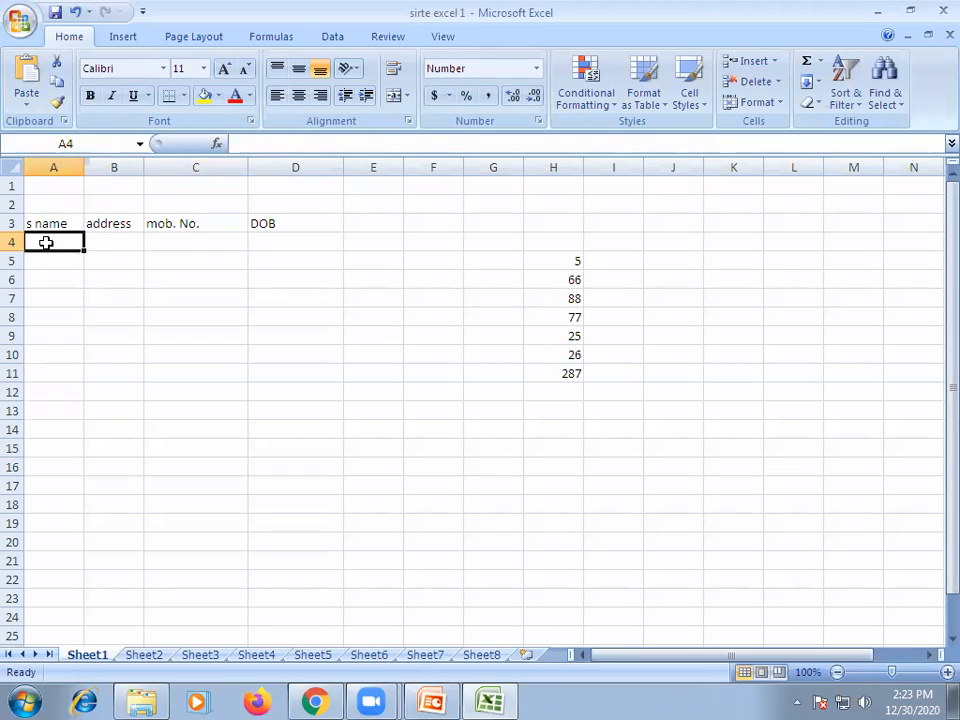
pyautogui.rightClick(52, 167)
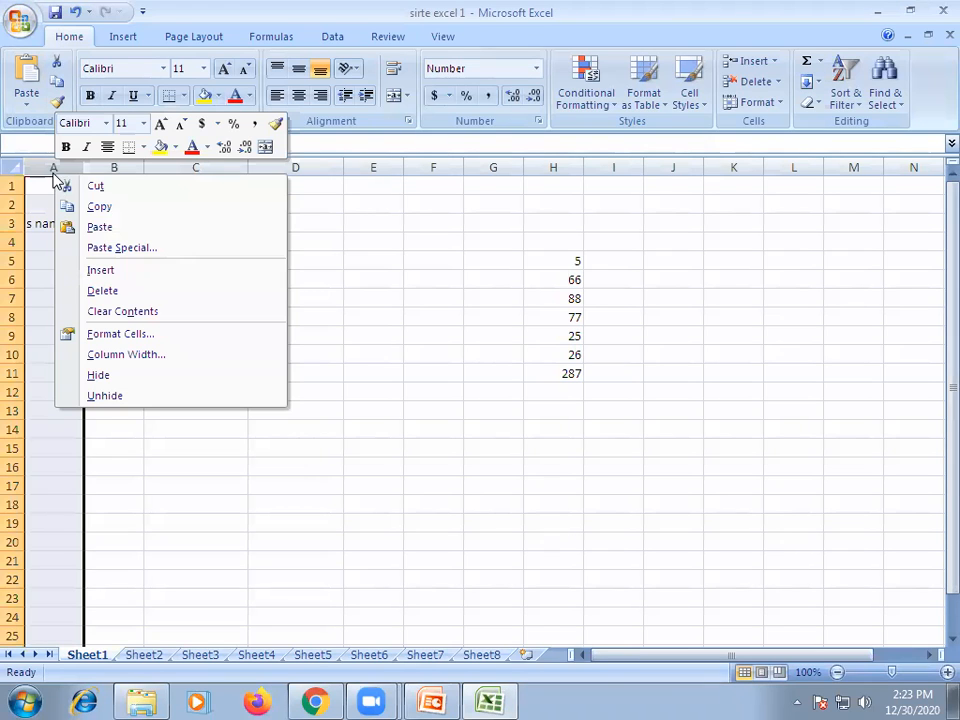
pyautogui.click(90, 272)
pyautogui.click(62, 276)
# Enter the heading "S N." in cell A3 of the new column
pyautogui.click(57, 222)
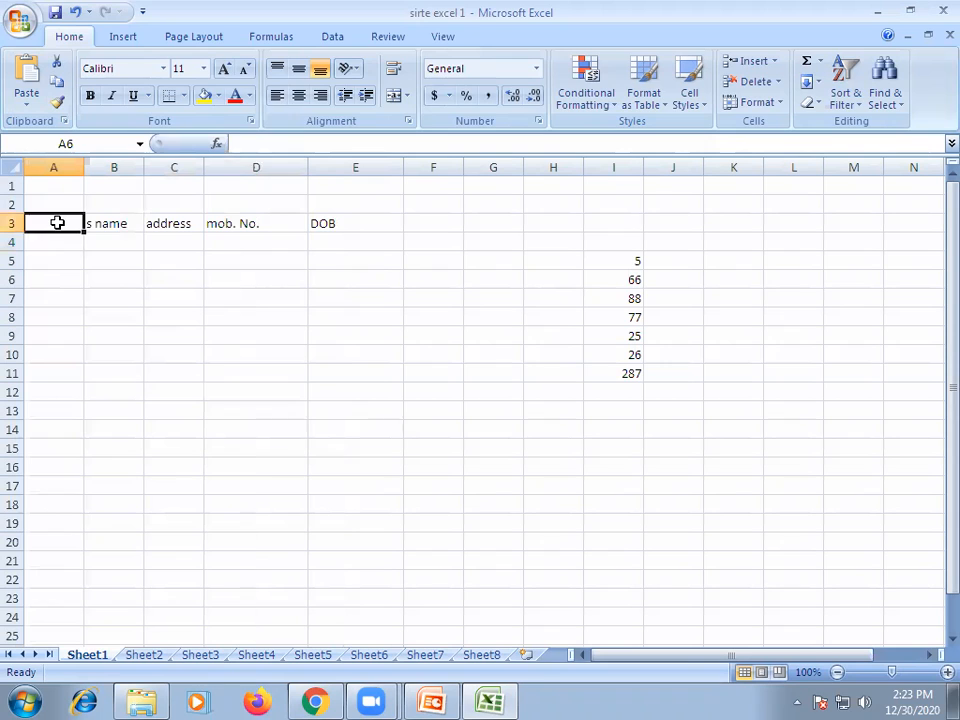
pyautogui.write('S N')
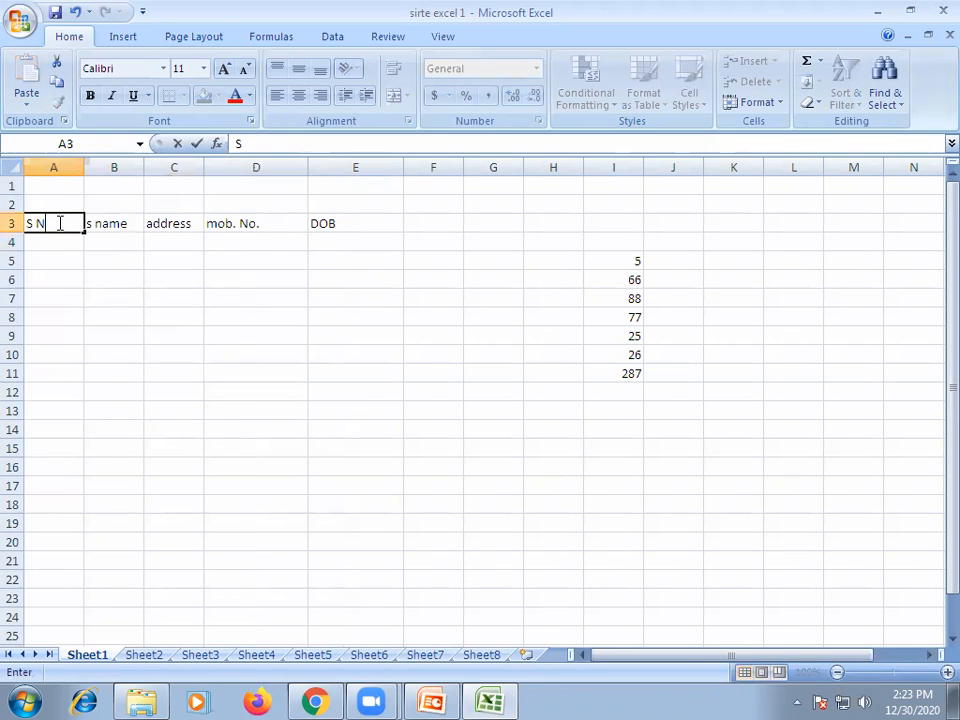
pyautogui.click(56, 317)
pyautogui.click(47, 227)
# Enter the serial numbers 1, 2, 3 and 4 in cells A4 to A7
pyautogui.click(67, 250)
pyautogui.write('1')
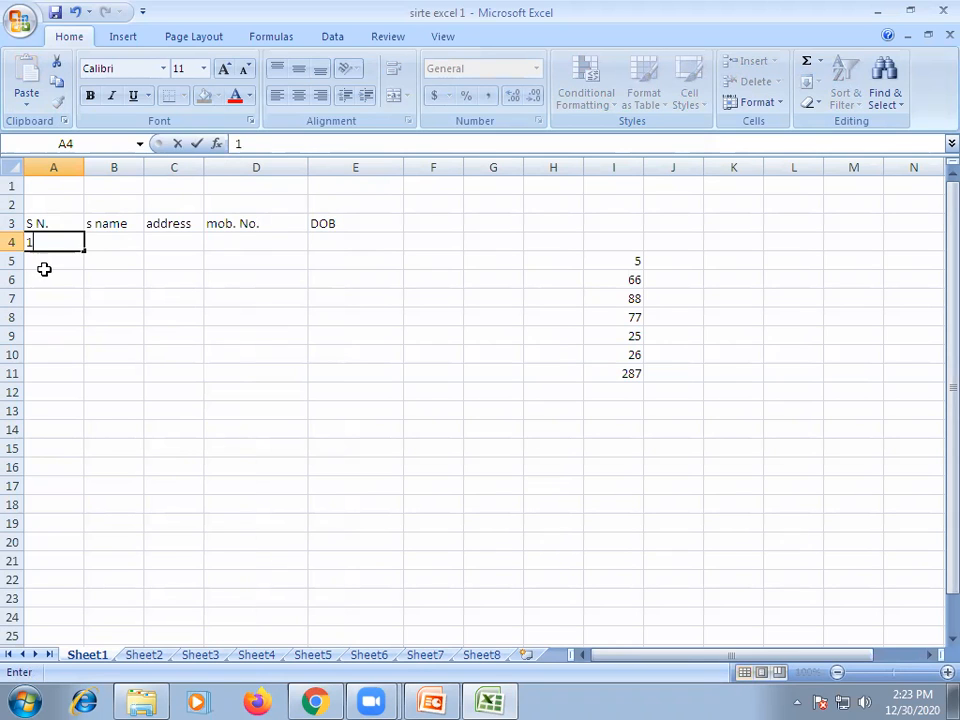
pyautogui.click(47, 259)
pyautogui.write('2')
pyautogui.click(47, 277)
pyautogui.write('3')
pyautogui.click(55, 296)
pyautogui.write('4')
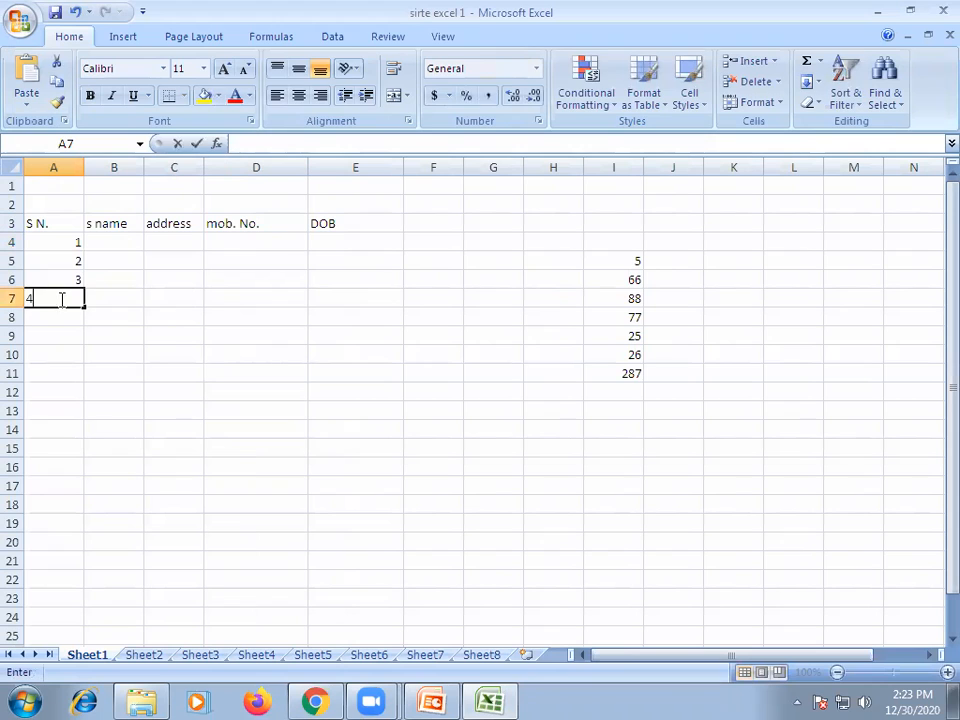
pyautogui.click(73, 351)
# Select A4:A7 and extend the serial number series down to 80 in cell A83
pyautogui.moveTo(71, 242); pyautogui.dragTo(75, 270)
pyautogui.click(90, 333)
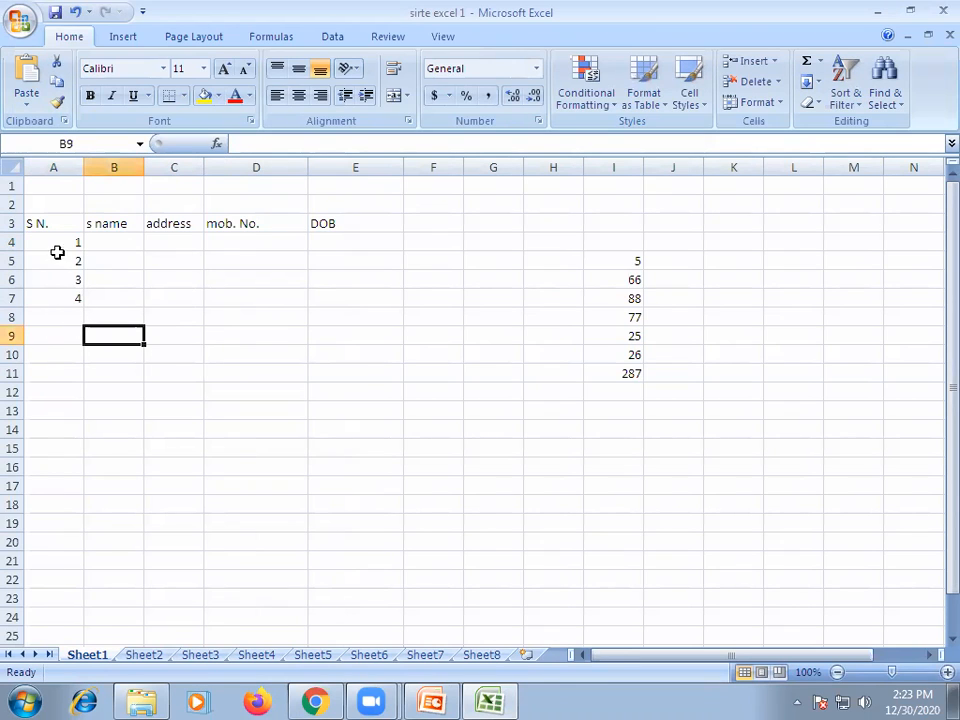
pyautogui.moveTo(64, 241); pyautogui.dragTo(77, 302)
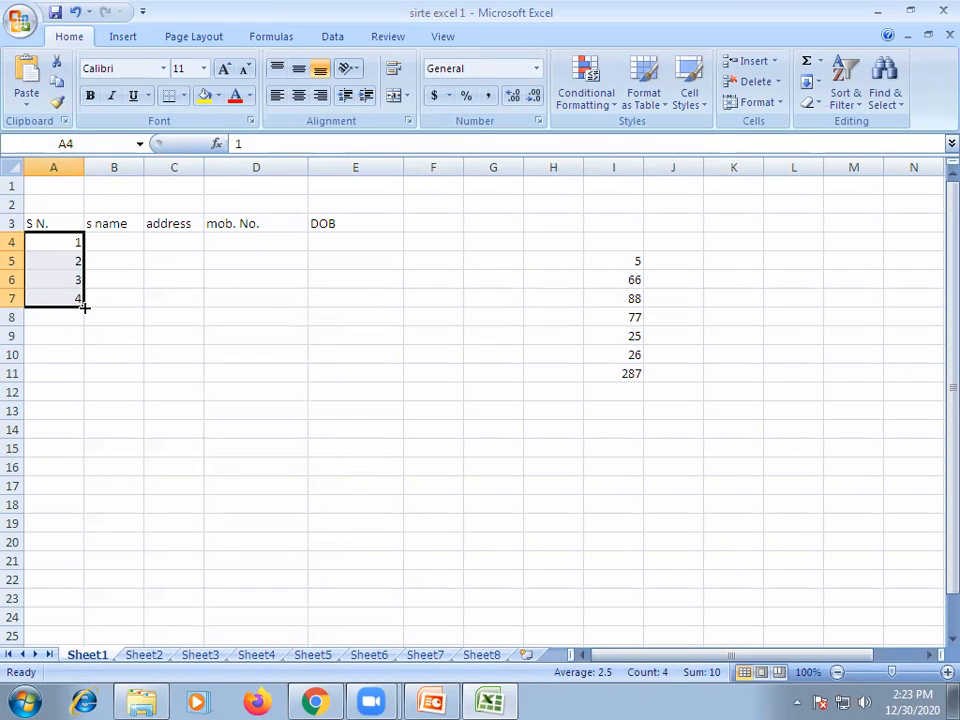
pyautogui.moveTo(85, 308); pyautogui.dragTo(71, 562)
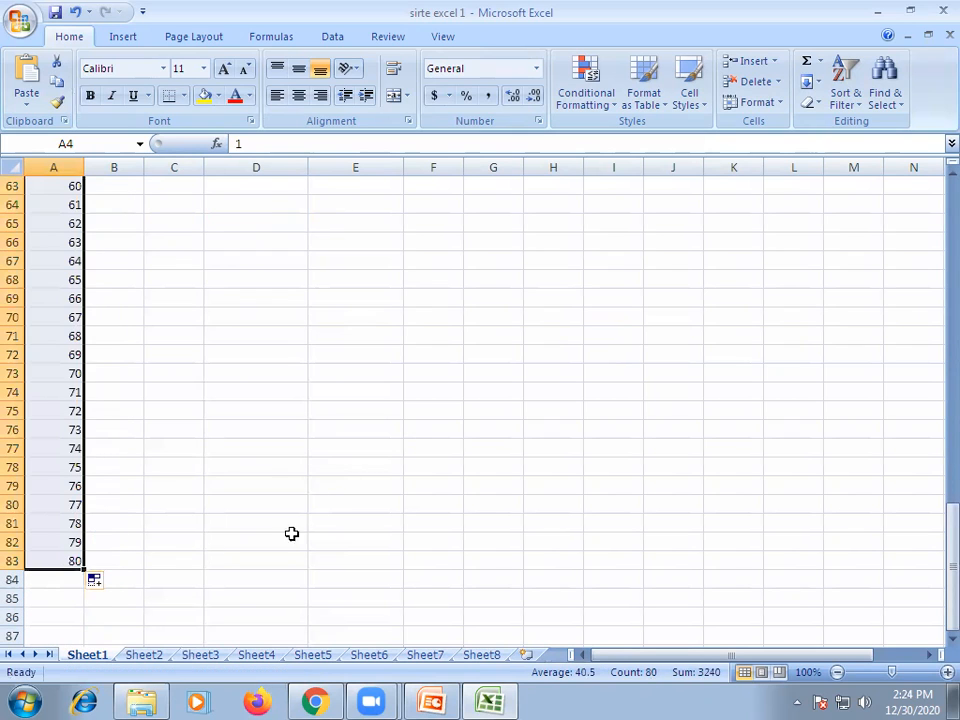
# Examine the filled serial numbers from the first entry to the last and return to the start of the sheet
pyautogui.scroll(8, 205, 455)
pyautogui.scroll(12, 205, 455)
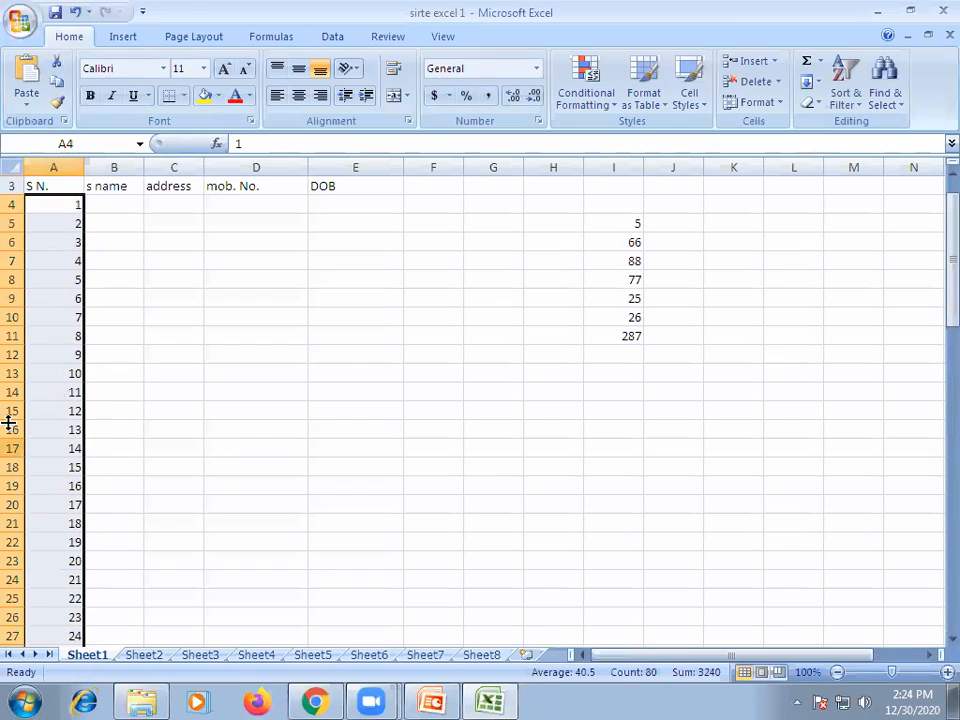
pyautogui.click(69, 373)
pyautogui.scroll(1, 78, 271)
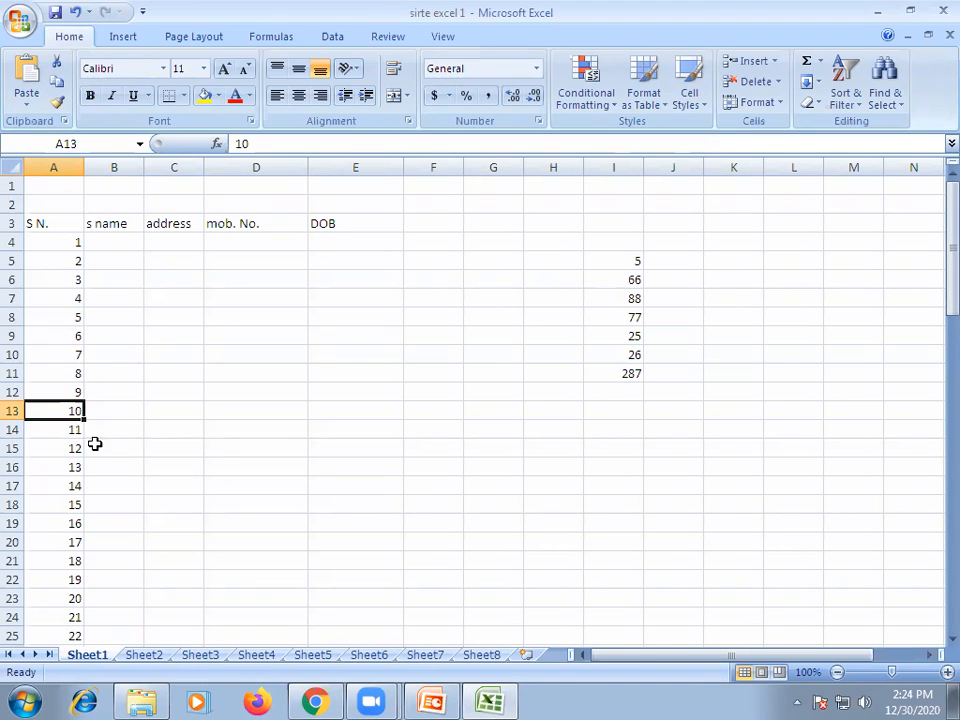
pyautogui.scroll(-18, 98, 460)
pyautogui.scroll(-5, 102, 494)
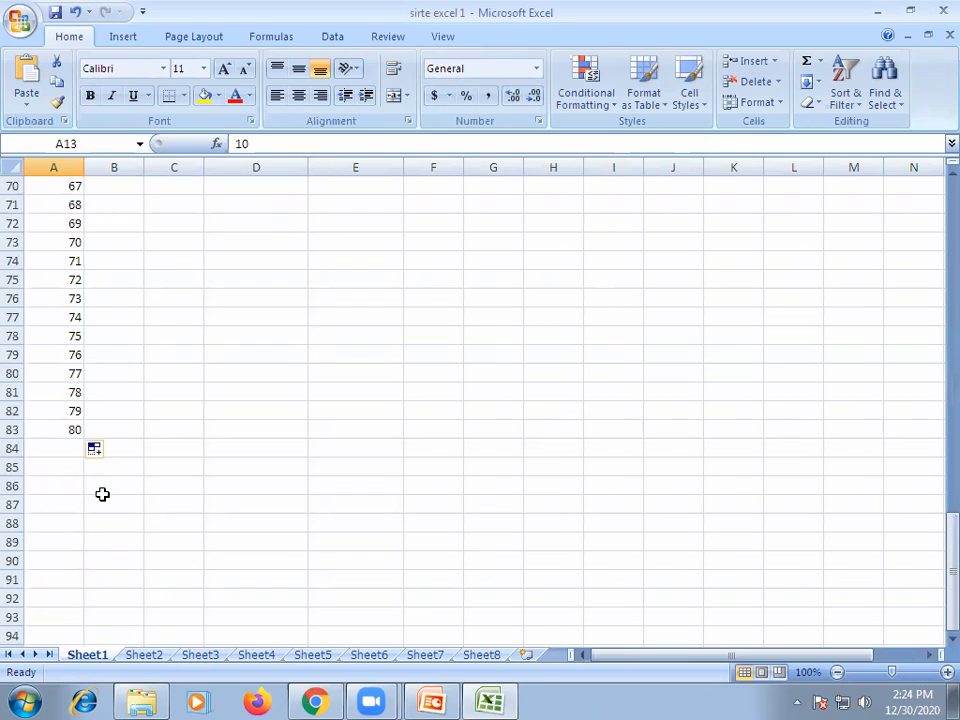
pyautogui.click(64, 430)
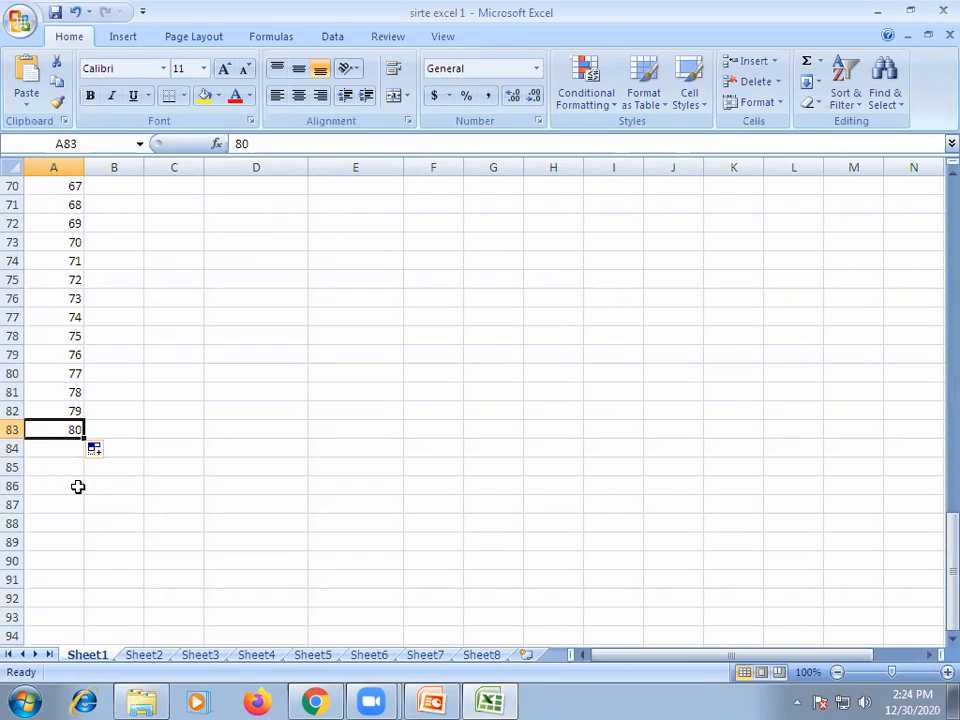
pyautogui.scroll(20, 161, 489)
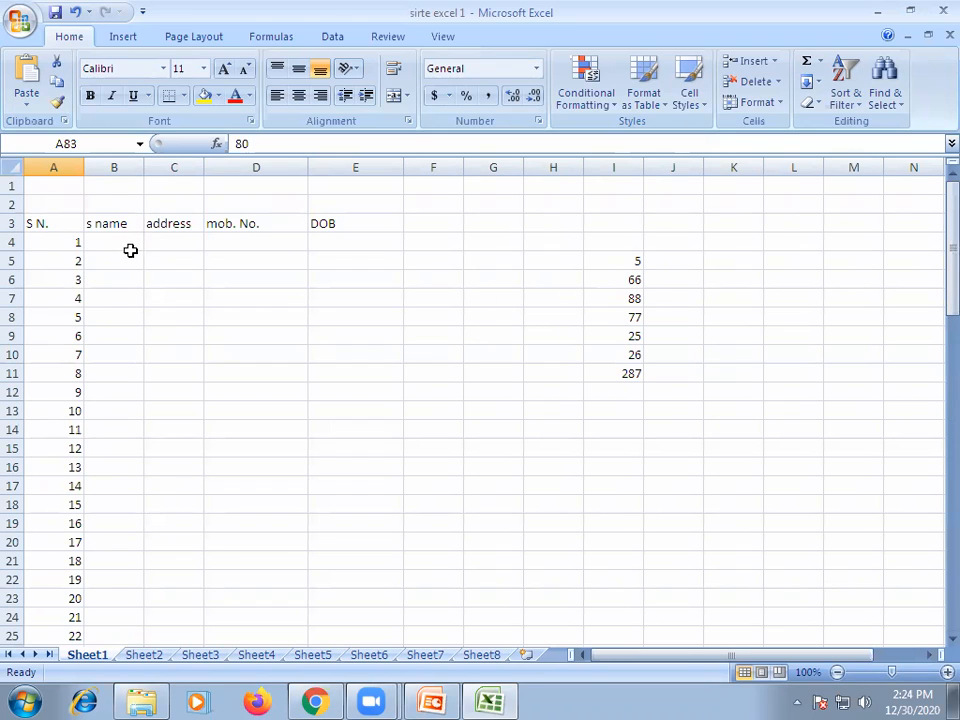
# Enter the values 5, 5, 58, 5, 6 and 5 in cells J5 to J10
pyautogui.click(666, 266)
pyautogui.write('5')
pyautogui.click(684, 292)
pyautogui.write('58')
pyautogui.click(683, 332)
pyautogui.click(689, 284)
pyautogui.write('5')
pyautogui.click(685, 316)
pyautogui.write('5')
pyautogui.click(685, 342)
pyautogui.write('6')
pyautogui.click(681, 358)
pyautogui.write('5')
pyautogui.click(685, 371)
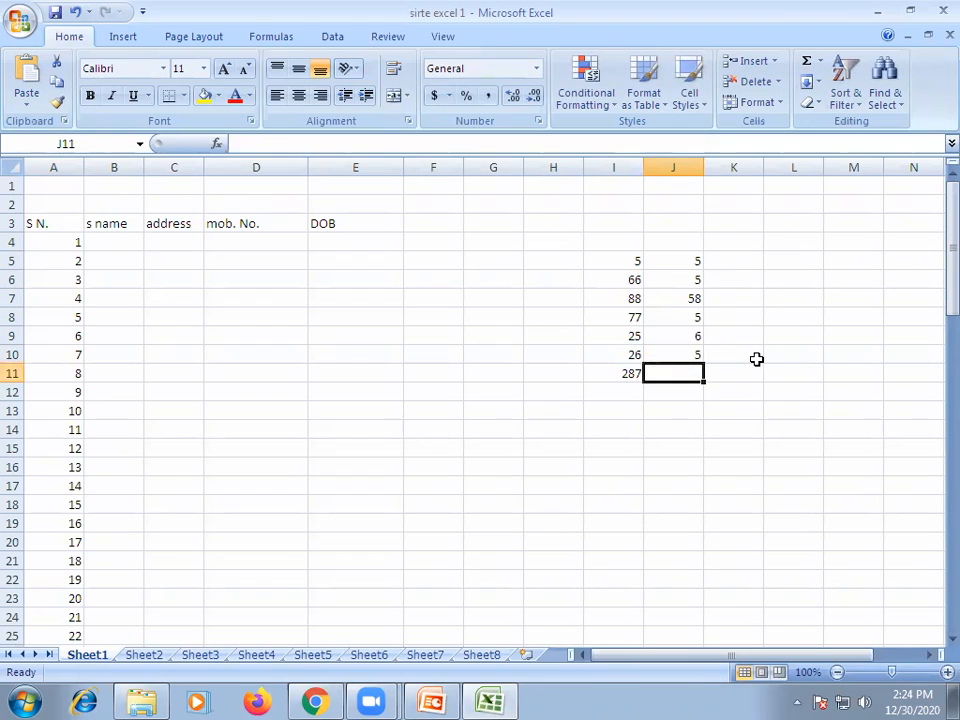
# Copy the values in J5:J10 and paste them into columns K, L and M starting at row 5
pyautogui.moveTo(758, 358); pyautogui.dragTo(740, 375)
pyautogui.moveTo(686, 262); pyautogui.dragTo(692, 352)
pyautogui.hotkey('ctrl', 'c')
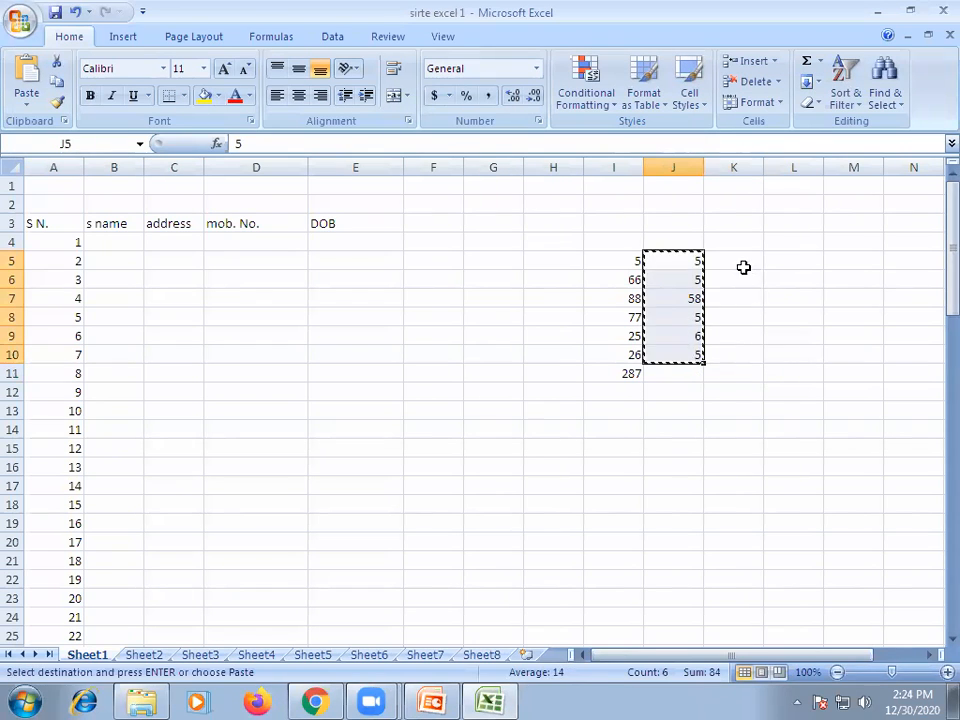
pyautogui.click(739, 264)
pyautogui.hotkey('ctrl', 'v')
pyautogui.moveTo(786, 244); pyautogui.dragTo(787, 253)
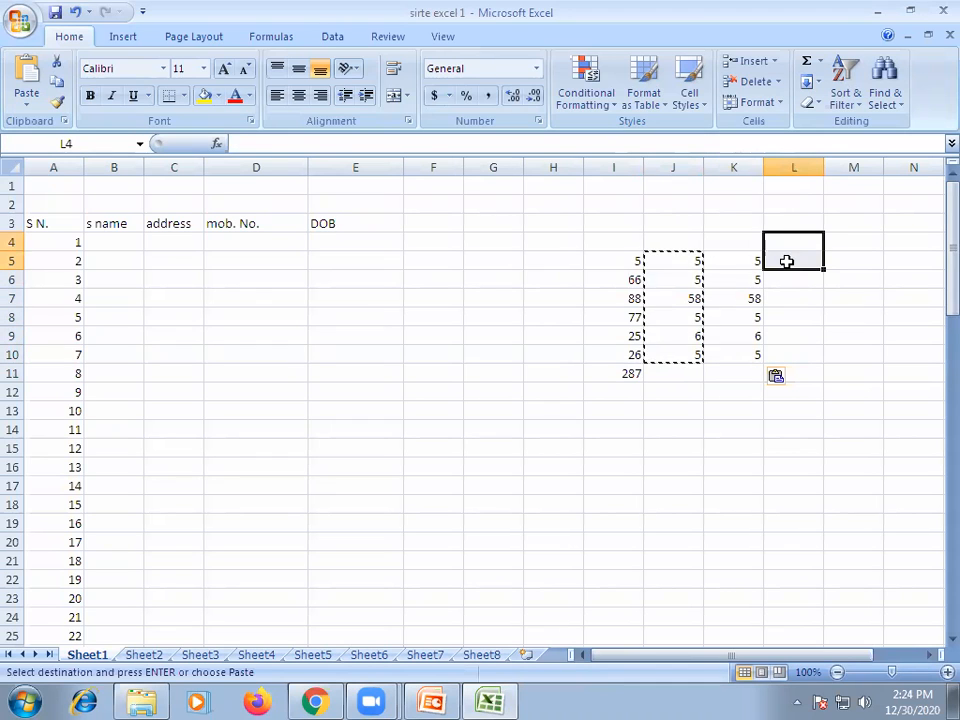
pyautogui.click(787, 258)
pyautogui.hotkey('ctrl', 'v')
pyautogui.click(840, 258)
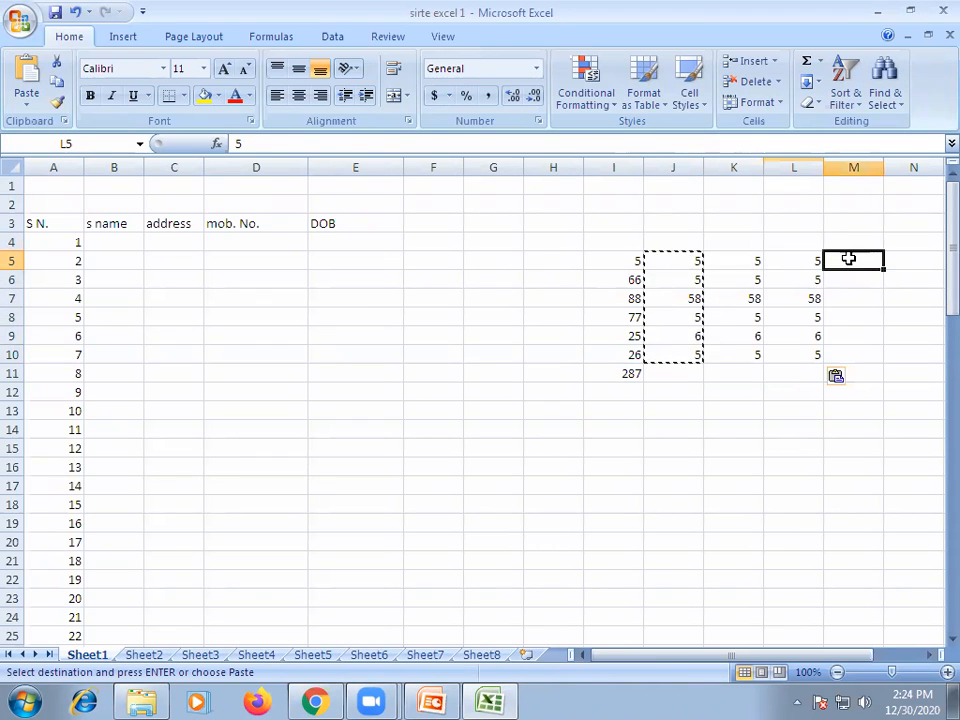
pyautogui.hotkey('ctrl', 'v')
pyautogui.click(842, 467)
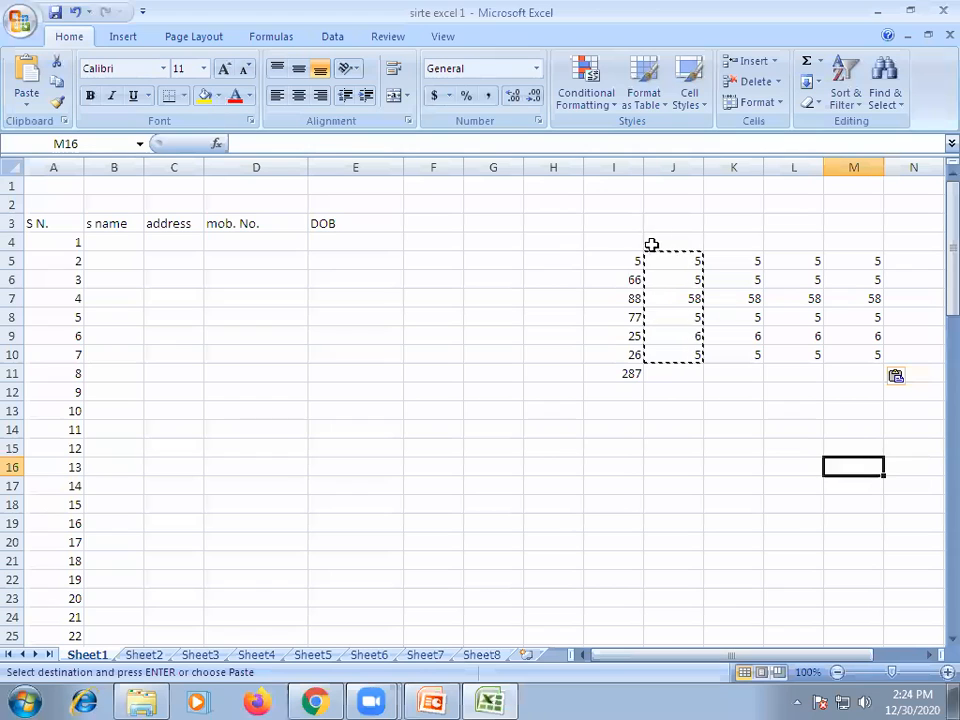
# Enter the headings A, B, C and S in cells I4 to L4 above the number columns
pyautogui.click(622, 243)
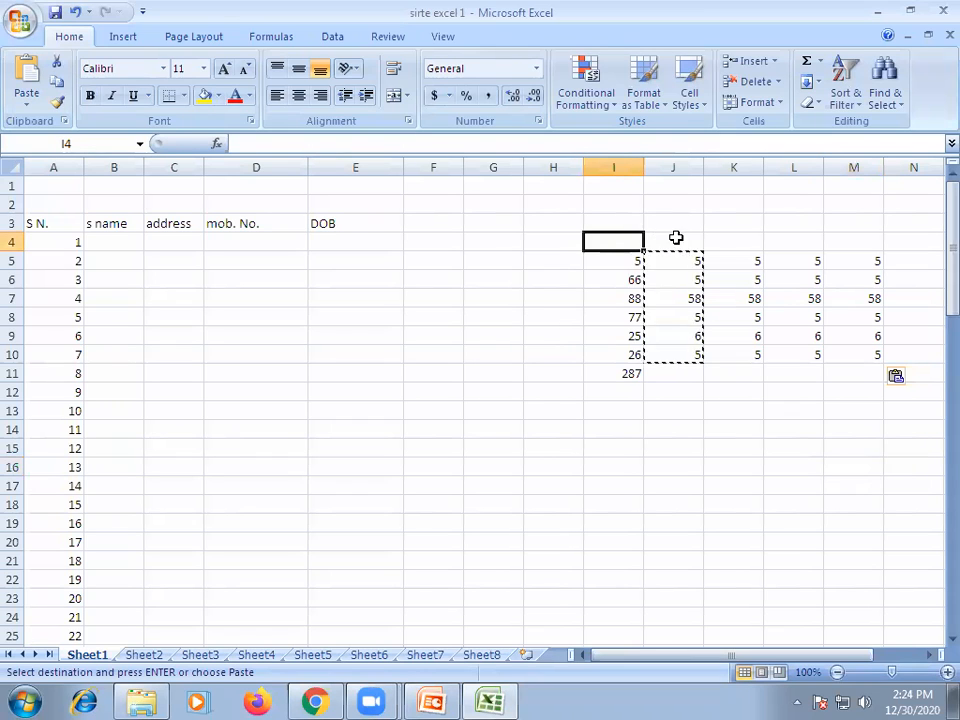
pyautogui.write('A')
pyautogui.write('B')
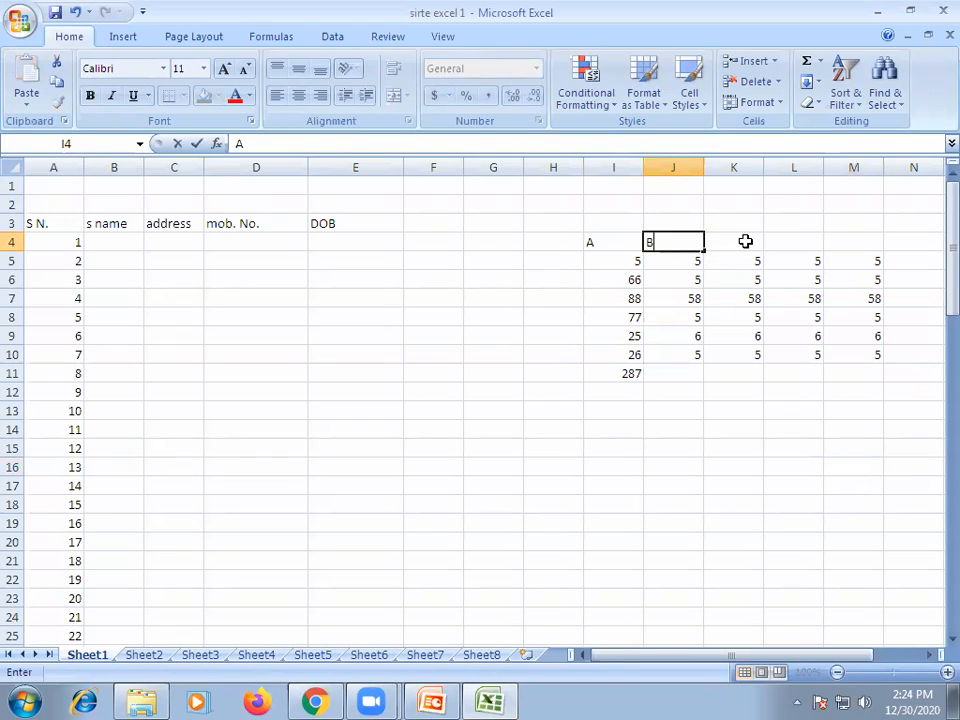
pyautogui.click(745, 240)
pyautogui.write('C')
pyautogui.click(800, 242)
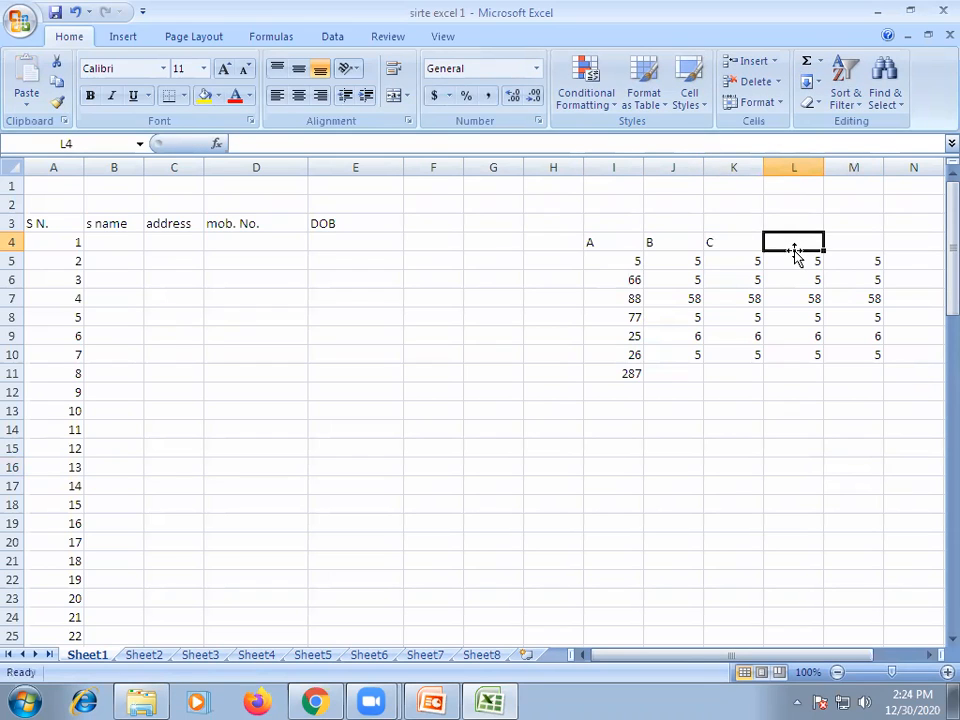
pyautogui.write('S')
pyautogui.click(786, 444)
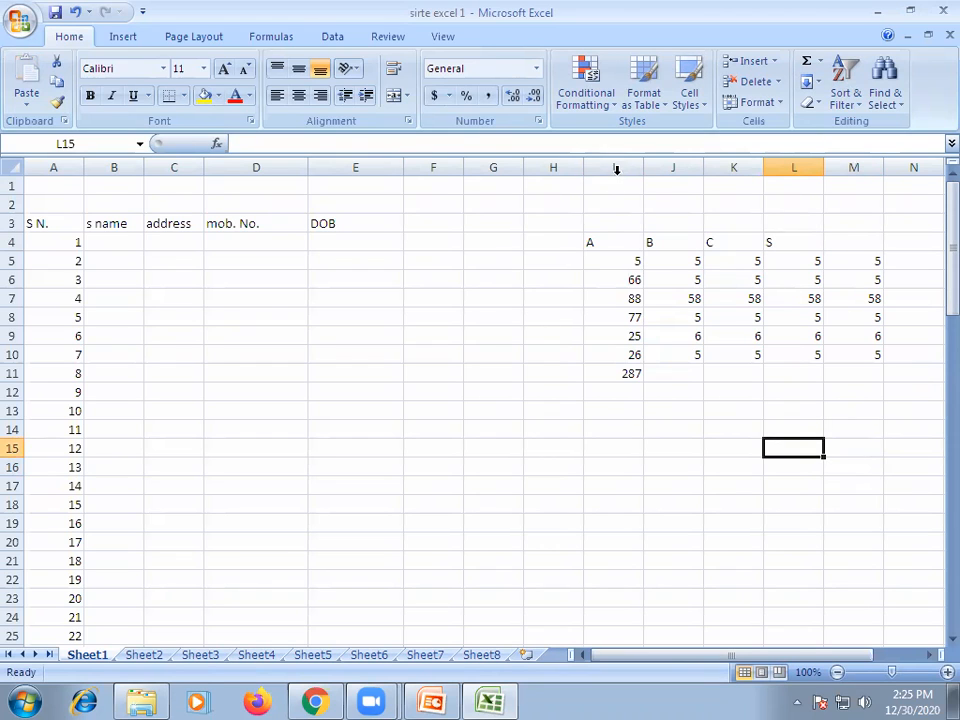
# Centre the headings and numbers in the range I4:L10 horizontally
pyautogui.moveTo(607, 245); pyautogui.dragTo(775, 354)
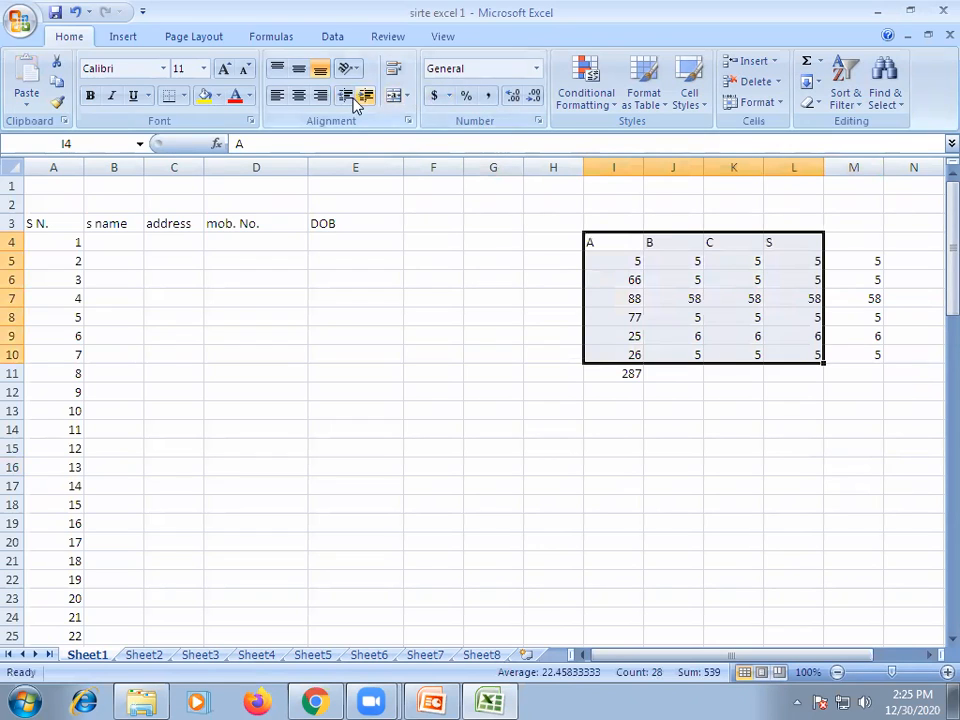
pyautogui.click(298, 96)
pyautogui.click(673, 447)
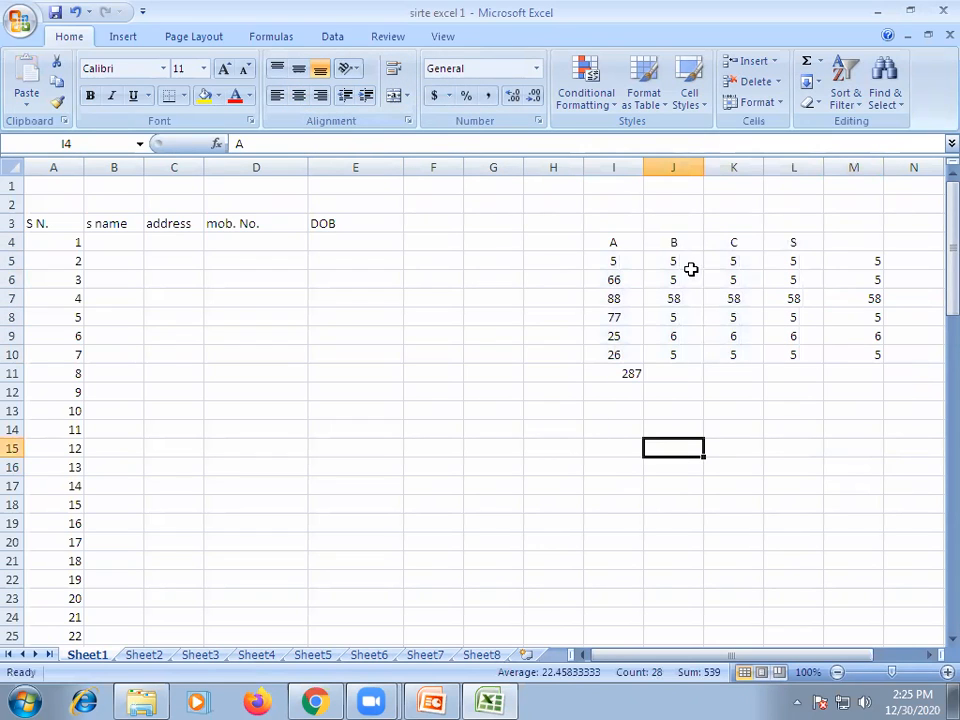
pyautogui.moveTo(608, 245); pyautogui.dragTo(795, 343)
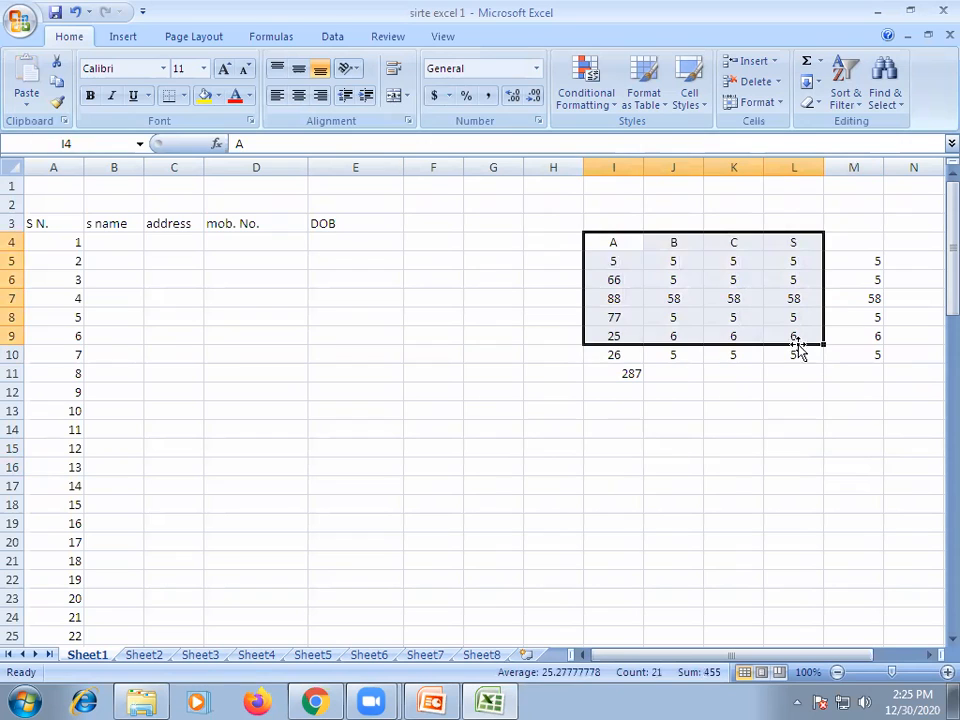
pyautogui.click(794, 410)
# Fill the addition formula from I11 across to M11 and check the copied formula in J11
pyautogui.moveTo(614, 250); pyautogui.dragTo(621, 360)
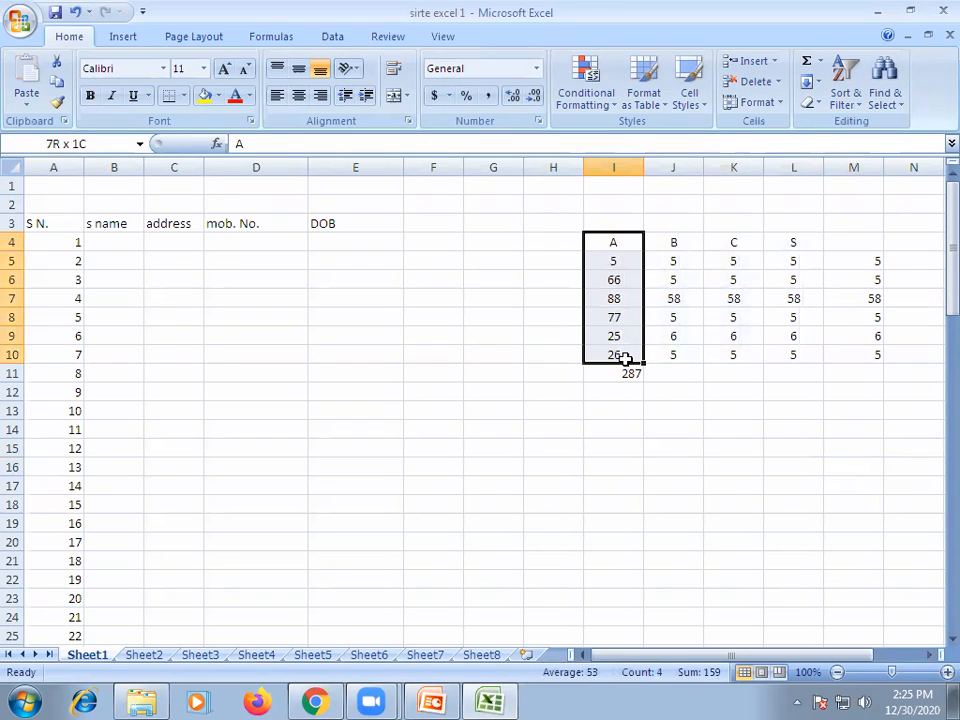
pyautogui.click(624, 376)
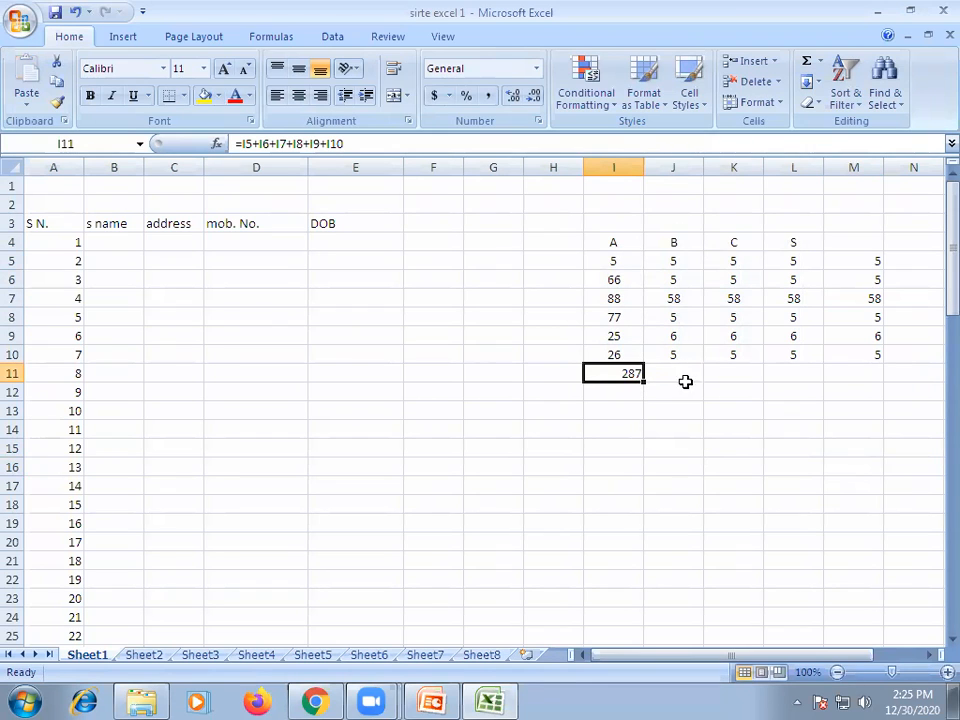
pyautogui.moveTo(644, 379); pyautogui.dragTo(858, 374)
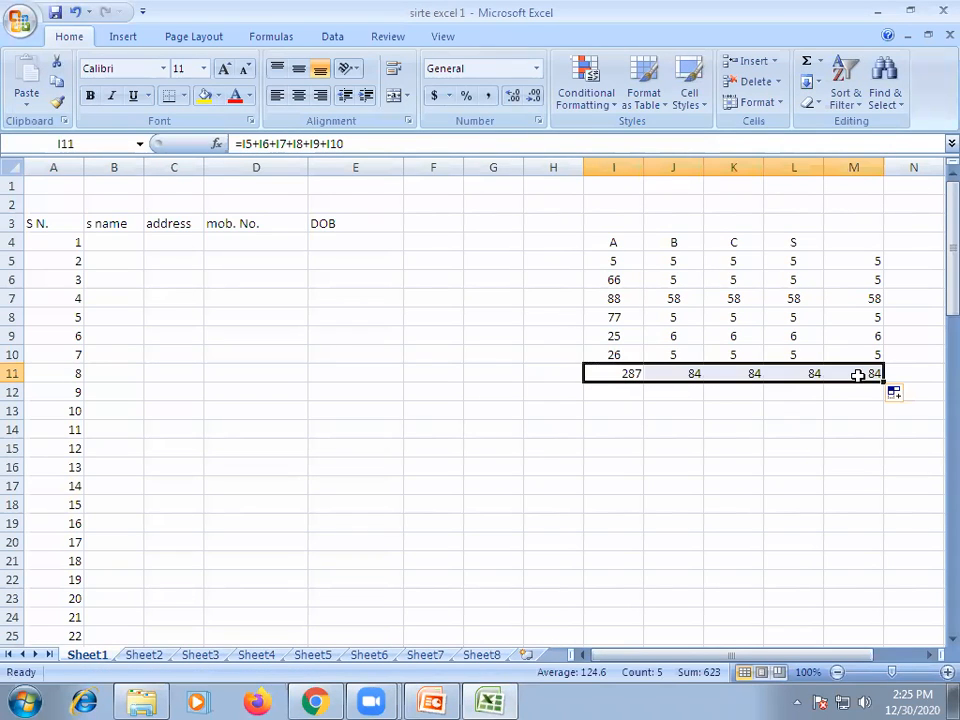
pyautogui.click(778, 470)
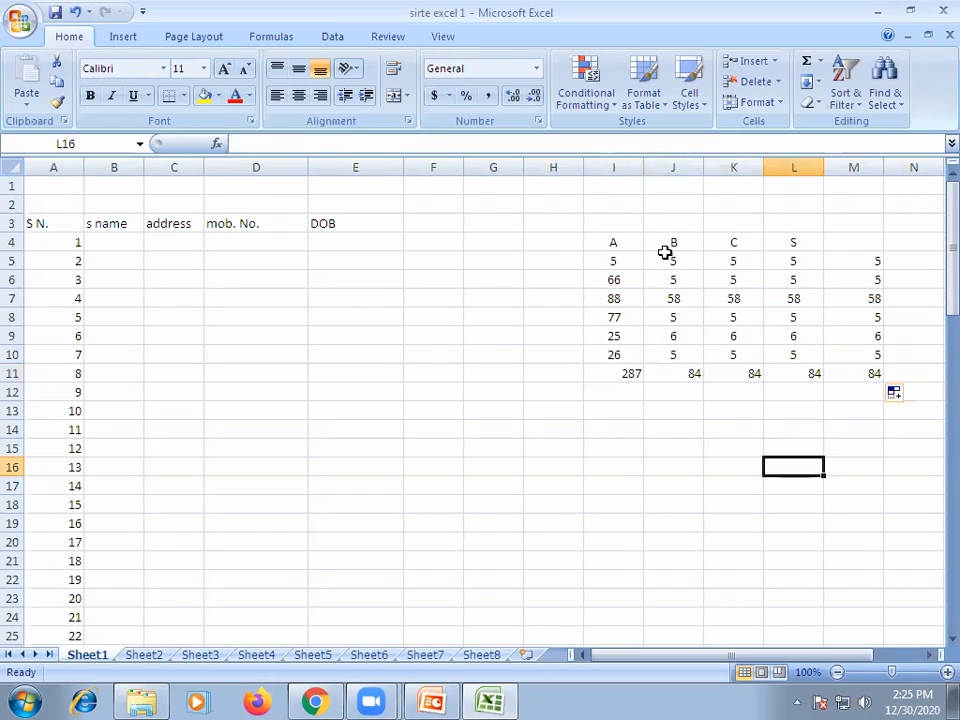
pyautogui.click(690, 376)
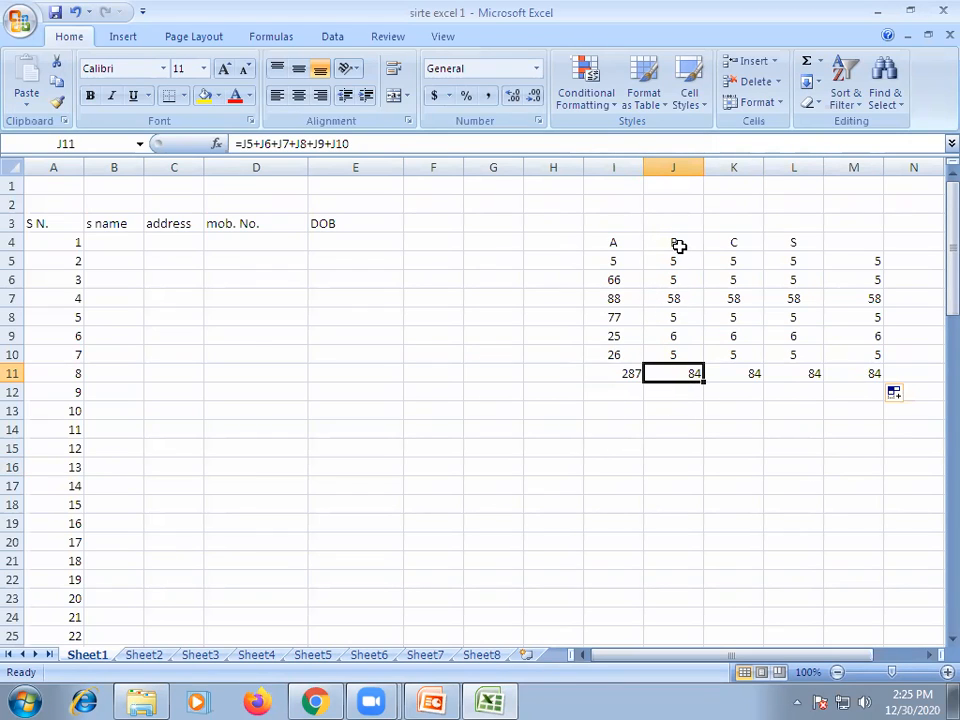
# Change the value in cell K8 to 12 so the column C total recalculates
pyautogui.click(757, 319)
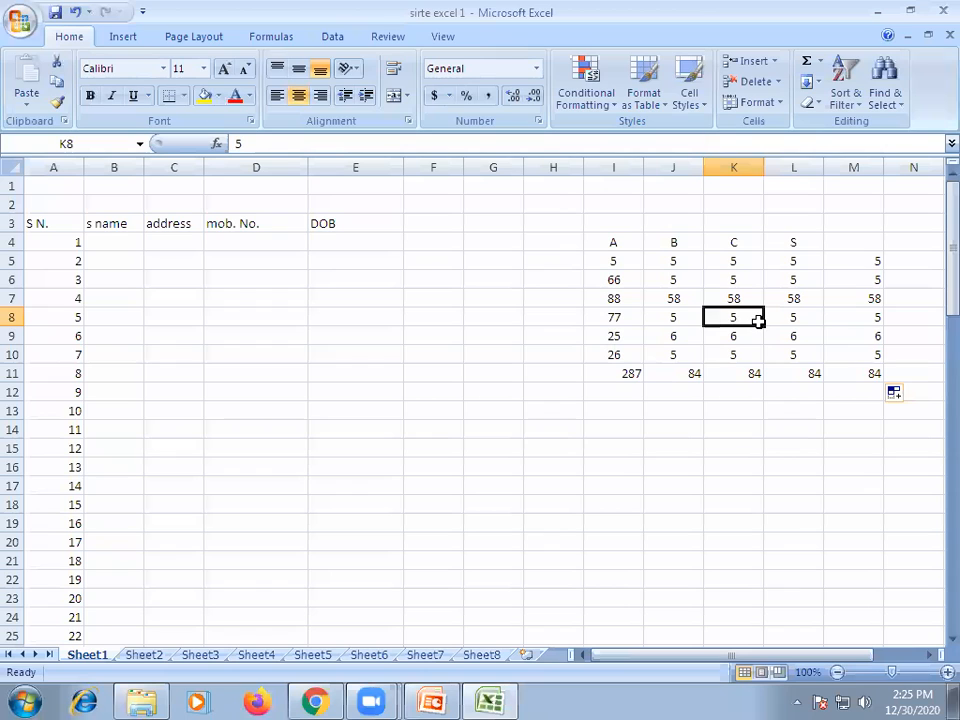
pyautogui.write('12')
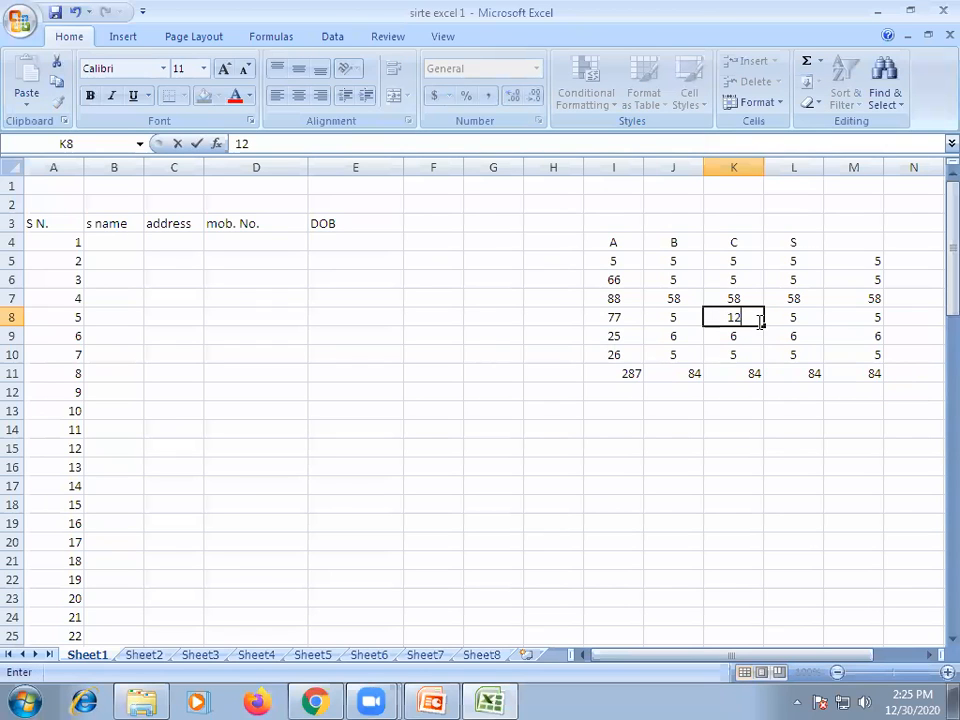
pyautogui.click(707, 443)
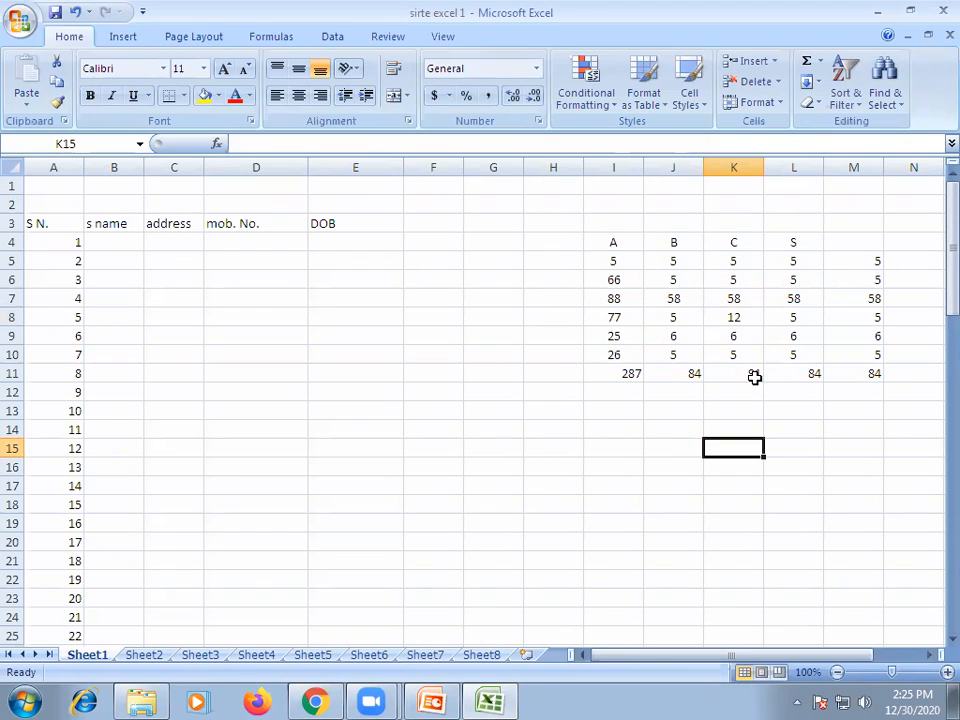
# Switch to the PowerPoint presentation and start the slide show from the Entering Data slide
pyautogui.click(498, 699)
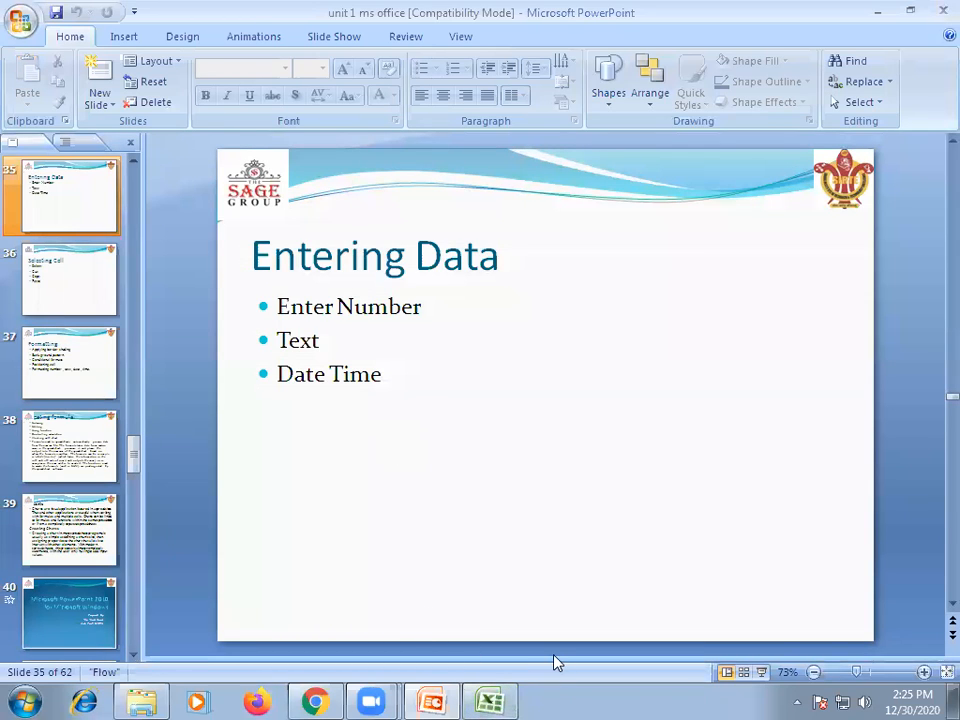
pyautogui.click(763, 675)
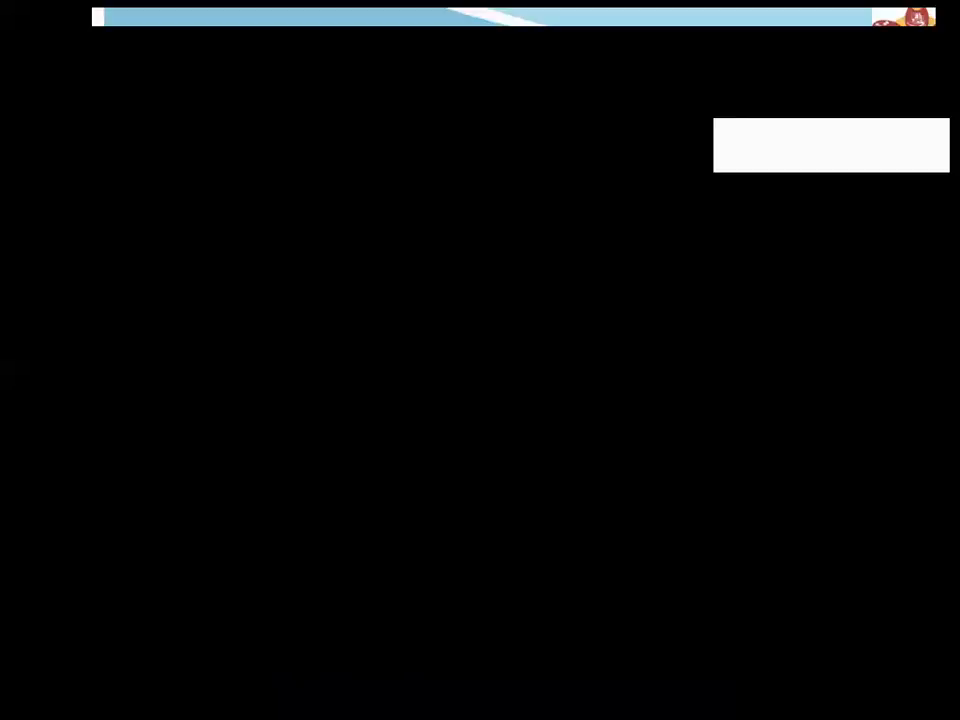